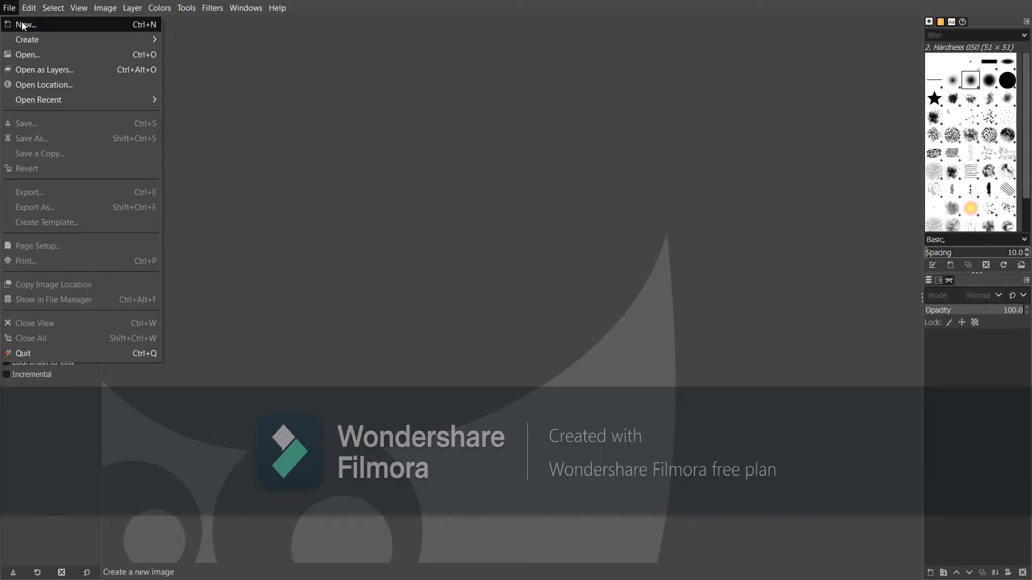
Create a new blank white 932 × 1339 px portrait image
left_click(28, 27)
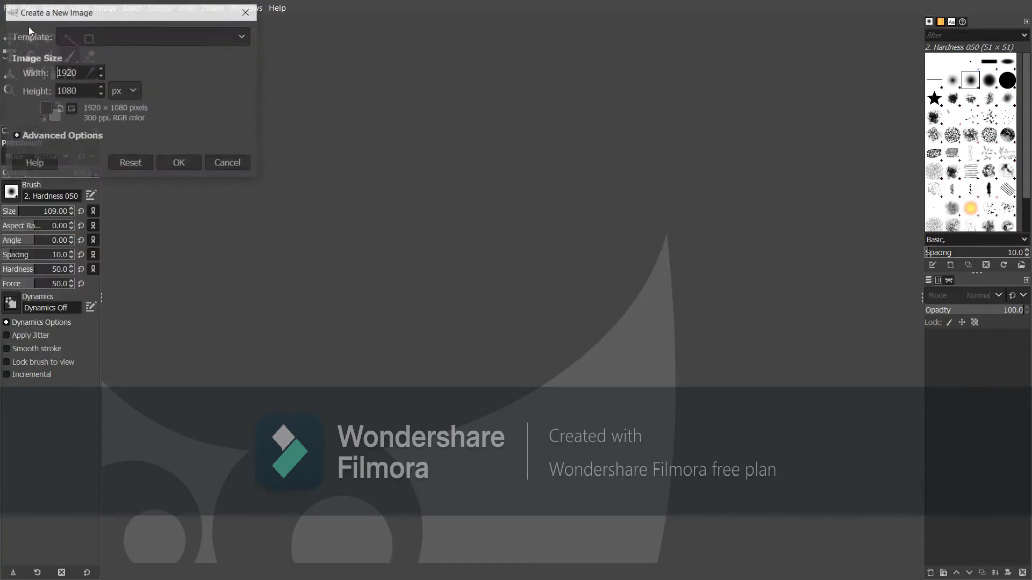
left_click(100, 88)
left_click_drag(100, 87, 100, 79)
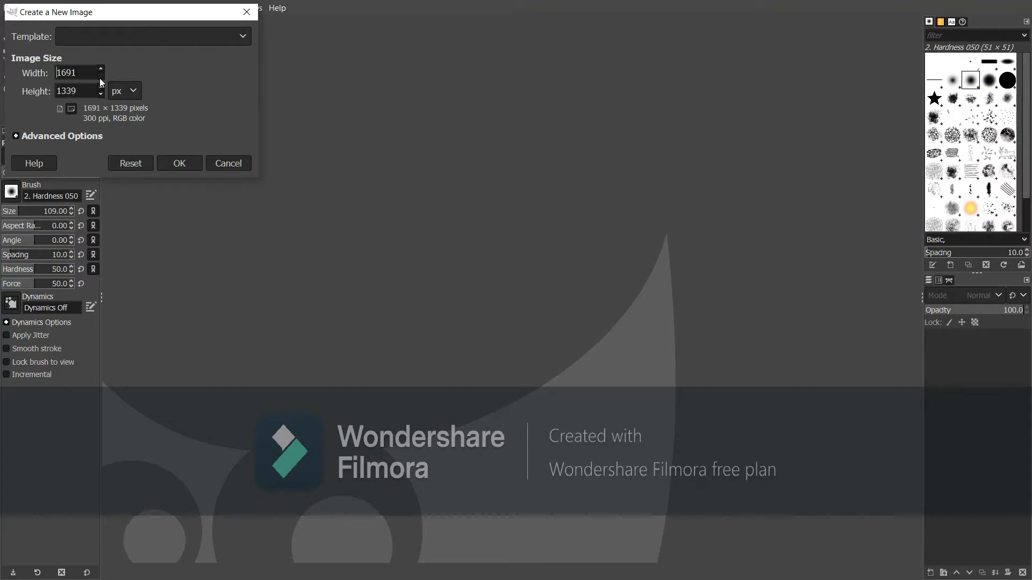
left_click_drag(100, 79, 101, 70)
left_click(179, 164)
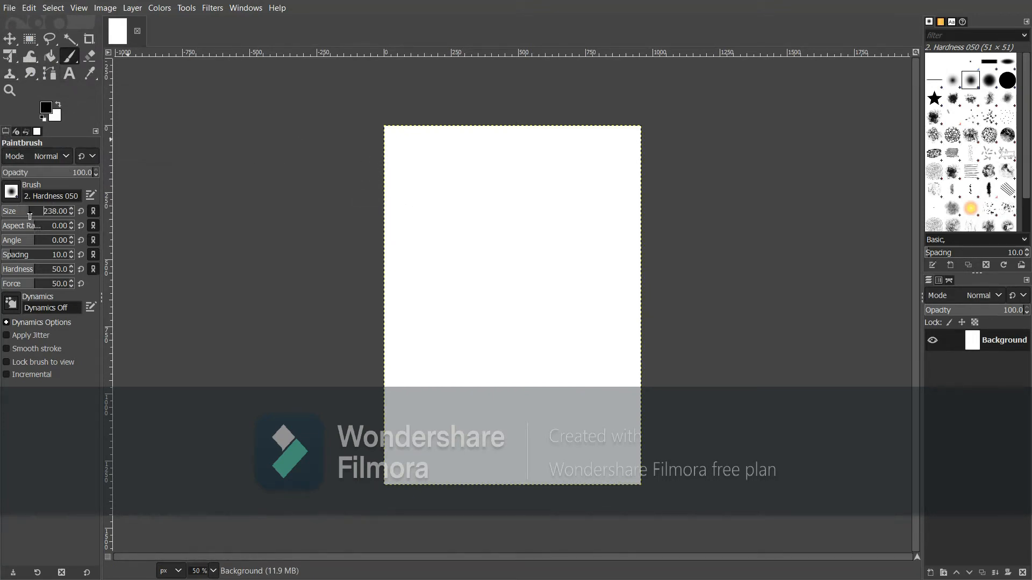
Set the foreground colour to bright yellow faff00 and lower the brush opacity for soft strokes
left_click(46, 110)
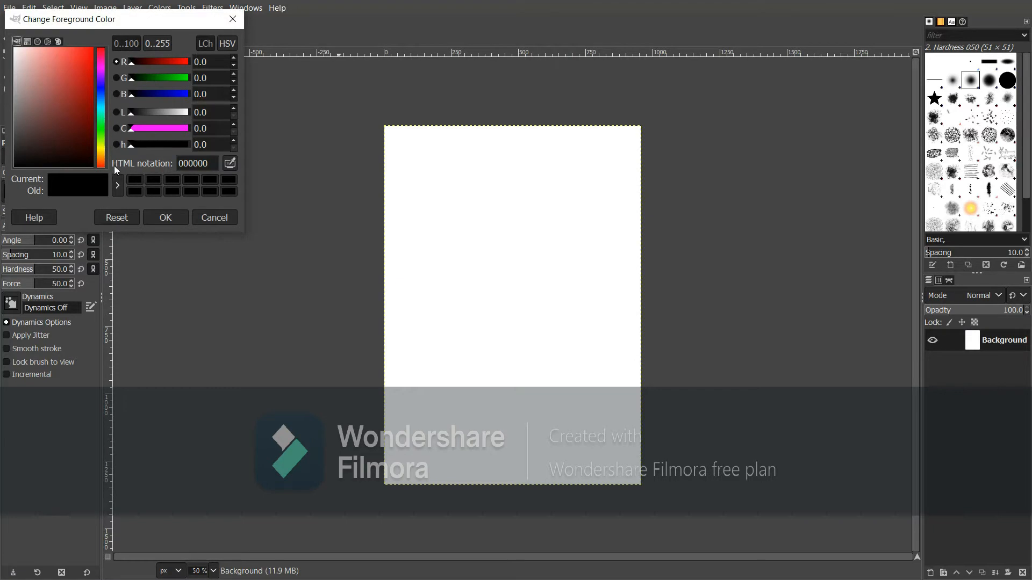
left_click(157, 217)
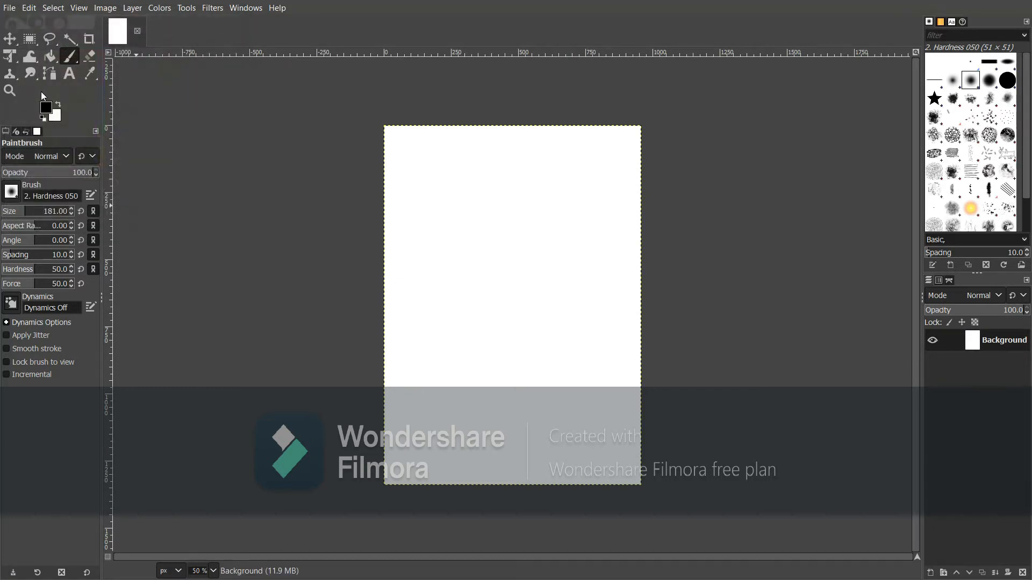
left_click(46, 111)
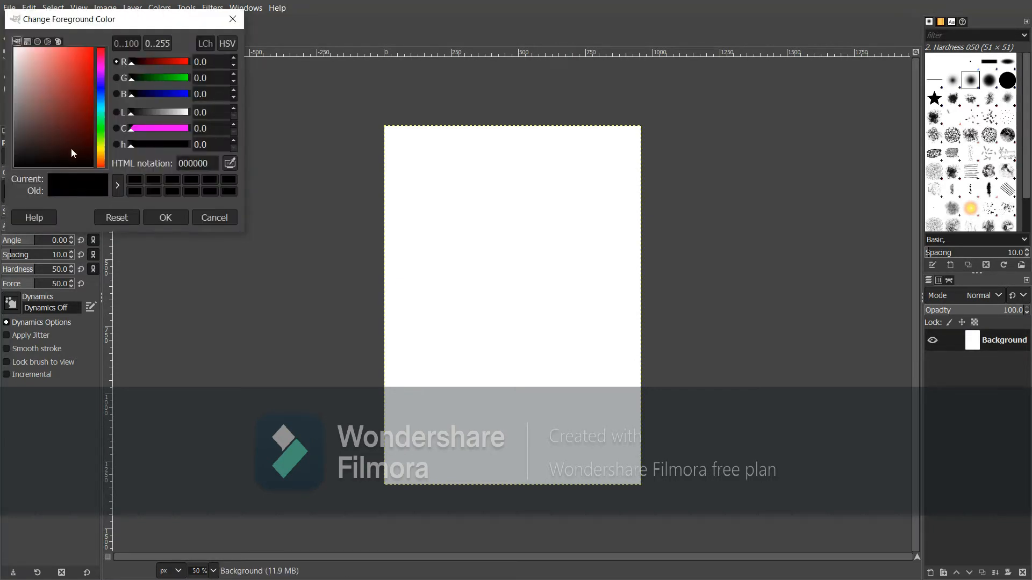
key("alt+Tab")
key("alt+Tab")
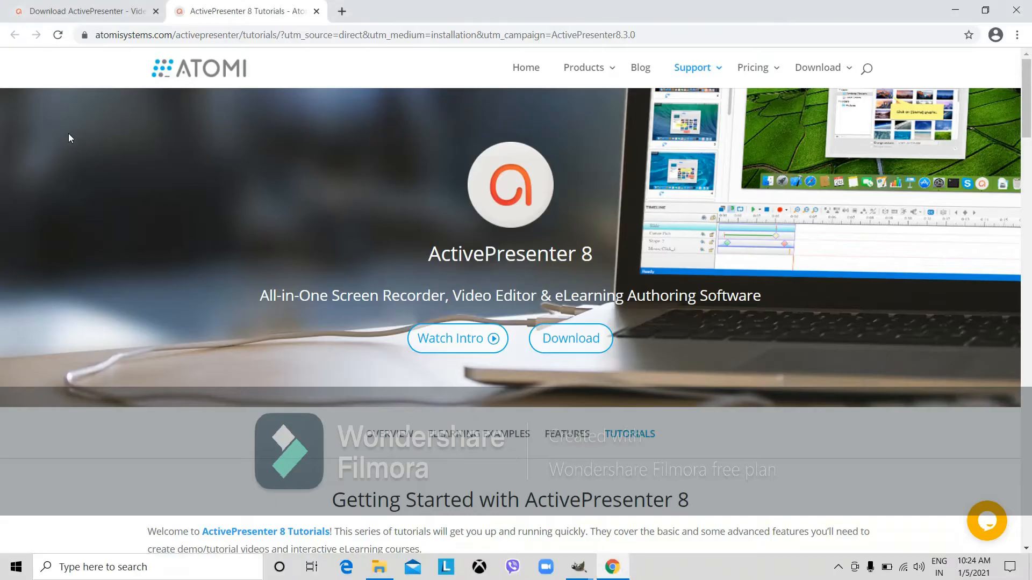
mouse_move(582, 564)
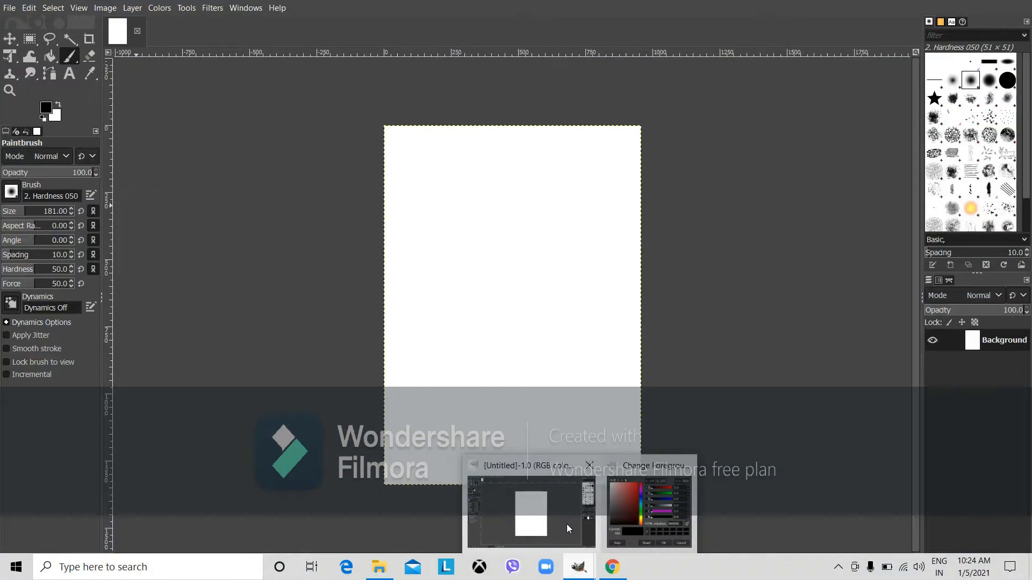
left_click(566, 524)
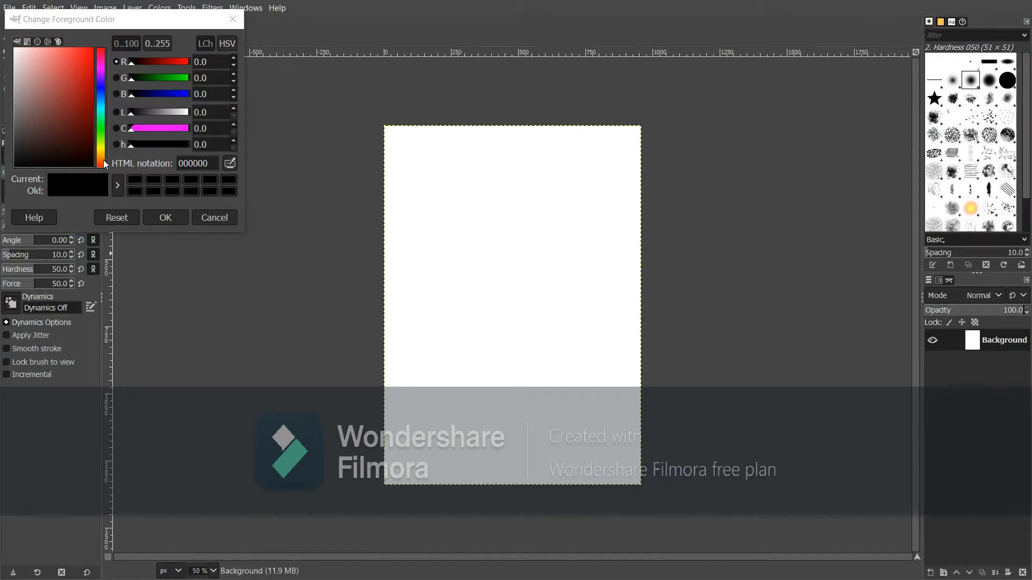
left_click_drag(103, 160, 103, 162)
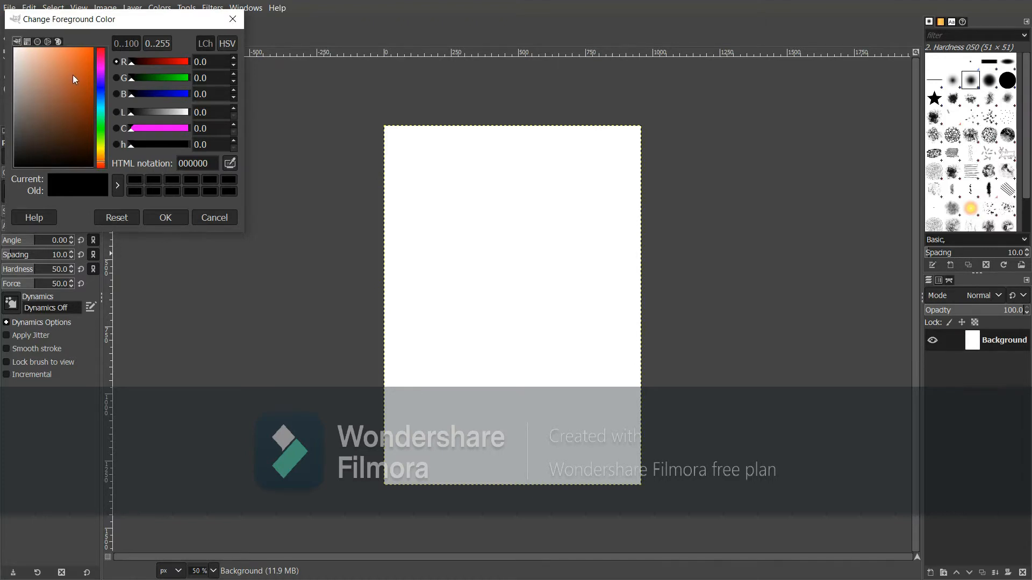
left_click(67, 89)
left_click_drag(67, 89, 95, 34)
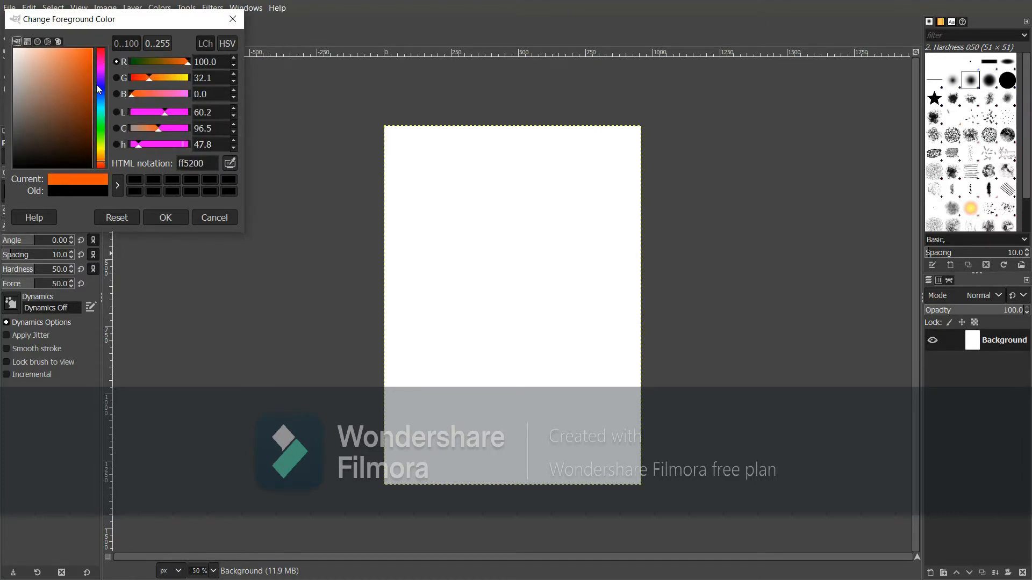
left_click_drag(103, 160, 101, 148)
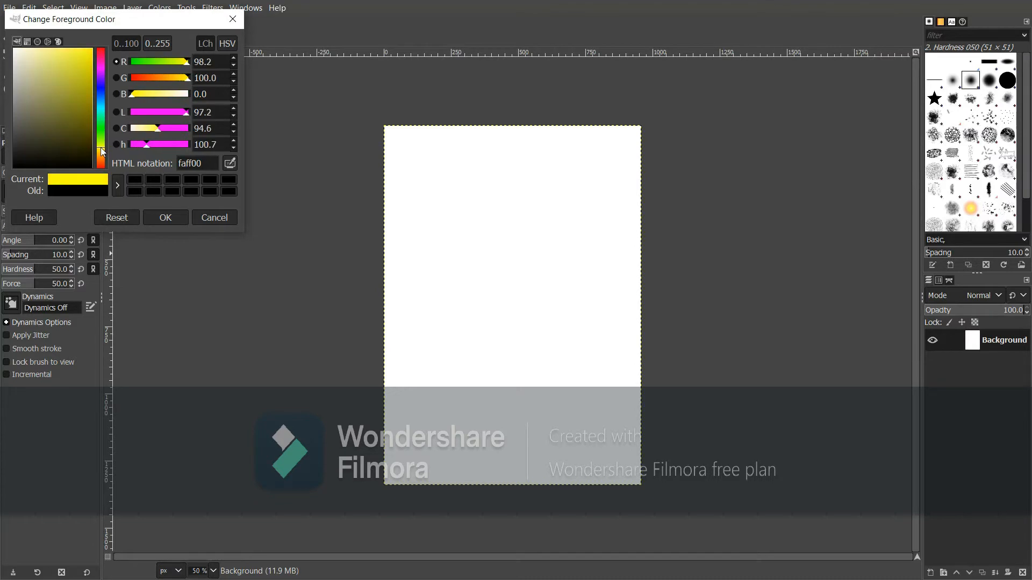
left_click(168, 217)
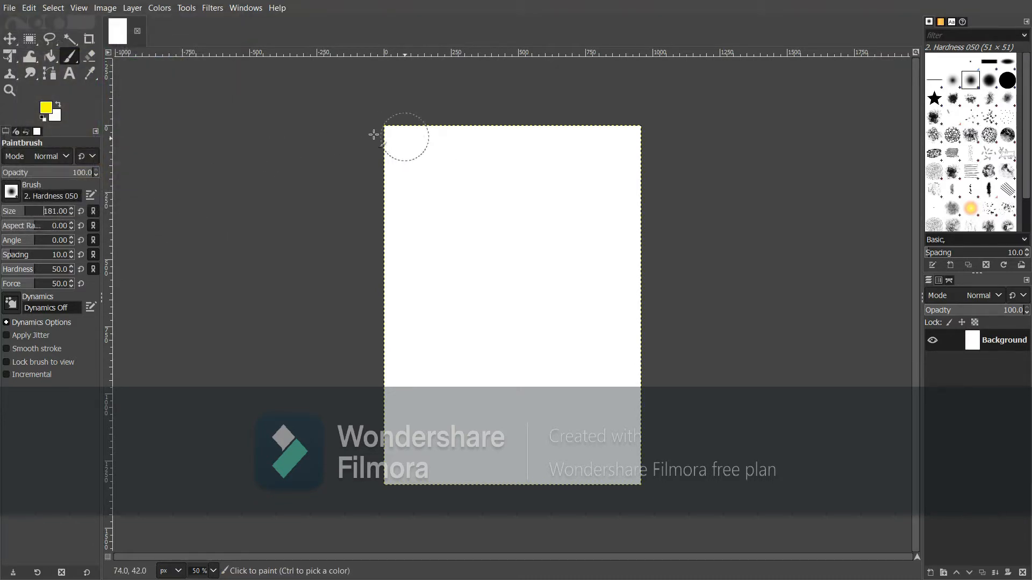
left_click(34, 174)
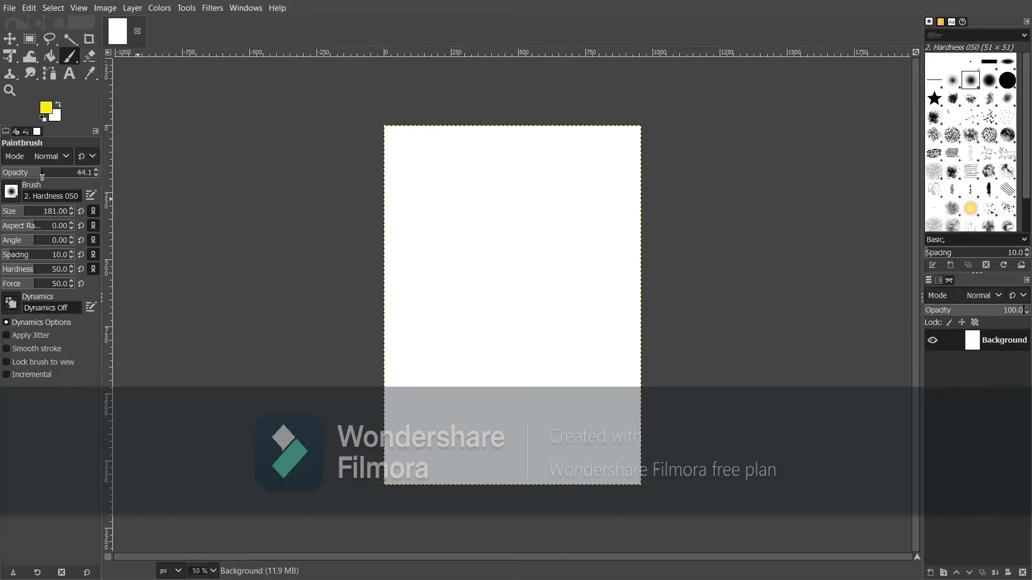
Paint a pale yellow band across the top, then a deeper golden ffd400 band below it
mouse_move(387, 145)
left_mouse_down()
mouse_move(450, 148)
mouse_move(366, 148)
mouse_move(518, 145)
mouse_move(429, 128)
mouse_move(388, 139)
mouse_move(521, 118)
mouse_move(649, 137)
mouse_move(623, 152)
mouse_move(477, 152)
mouse_move(393, 202)
mouse_move(414, 171)
mouse_move(387, 178)
mouse_move(561, 165)
mouse_move(650, 174)
mouse_move(543, 166)
left_mouse_up()
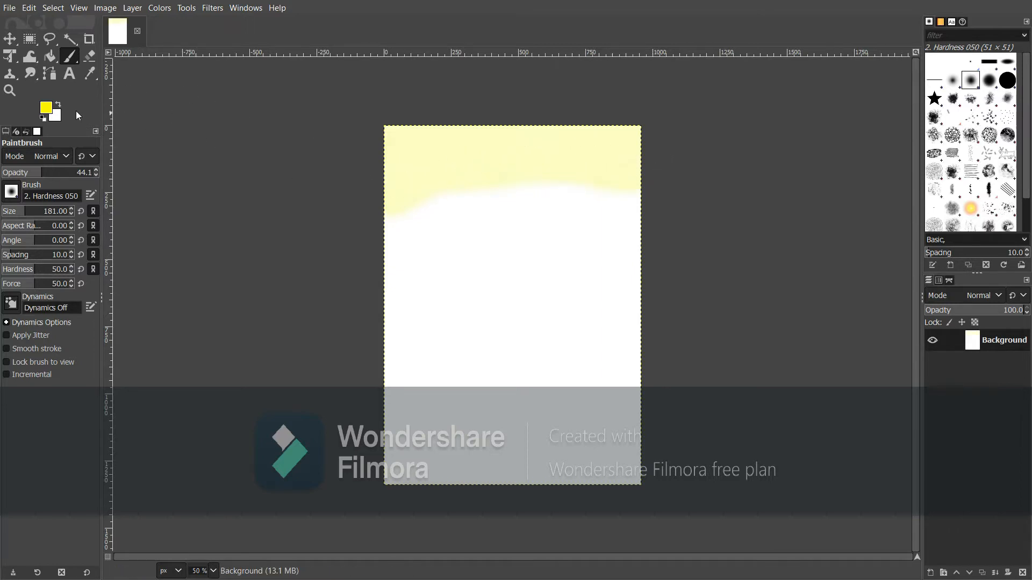
left_click(50, 109)
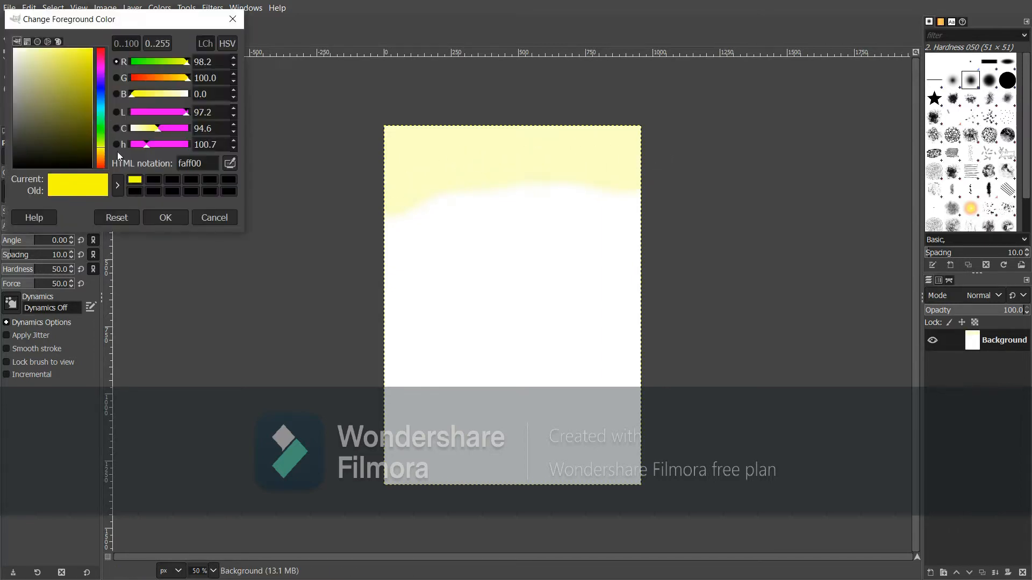
left_click_drag(100, 145, 99, 151)
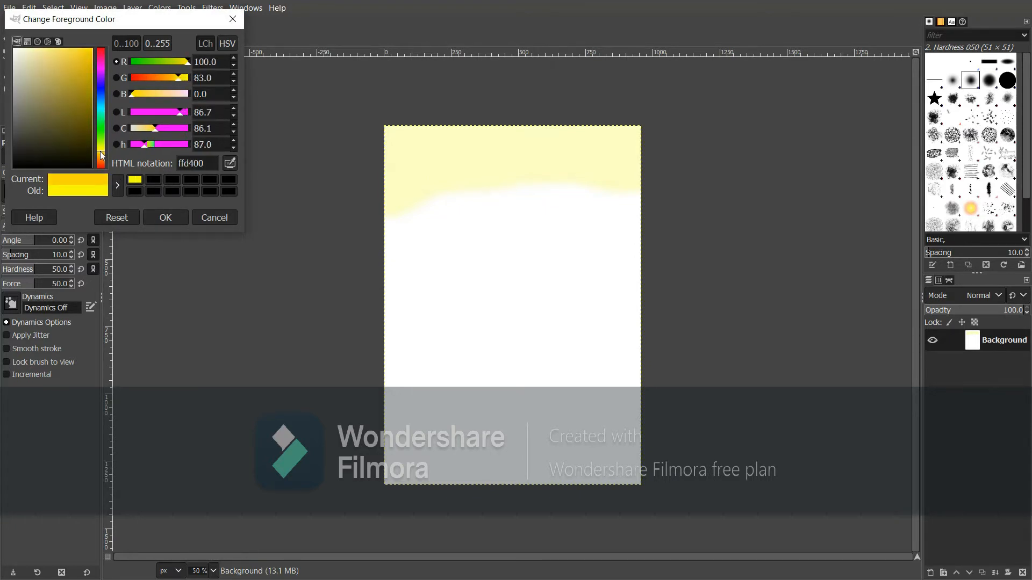
left_click(175, 217)
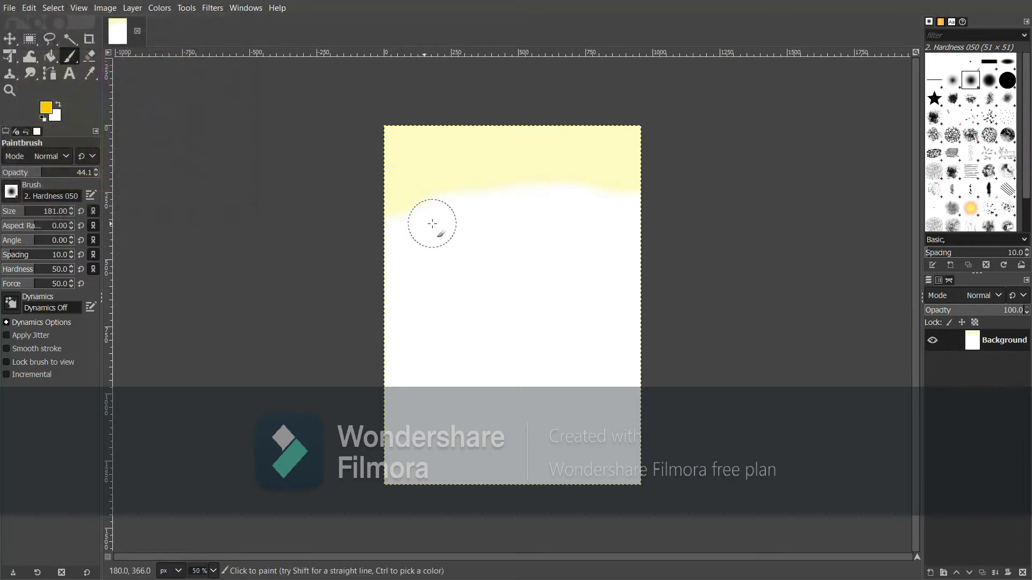
scroll(439, 222, "down", 2)
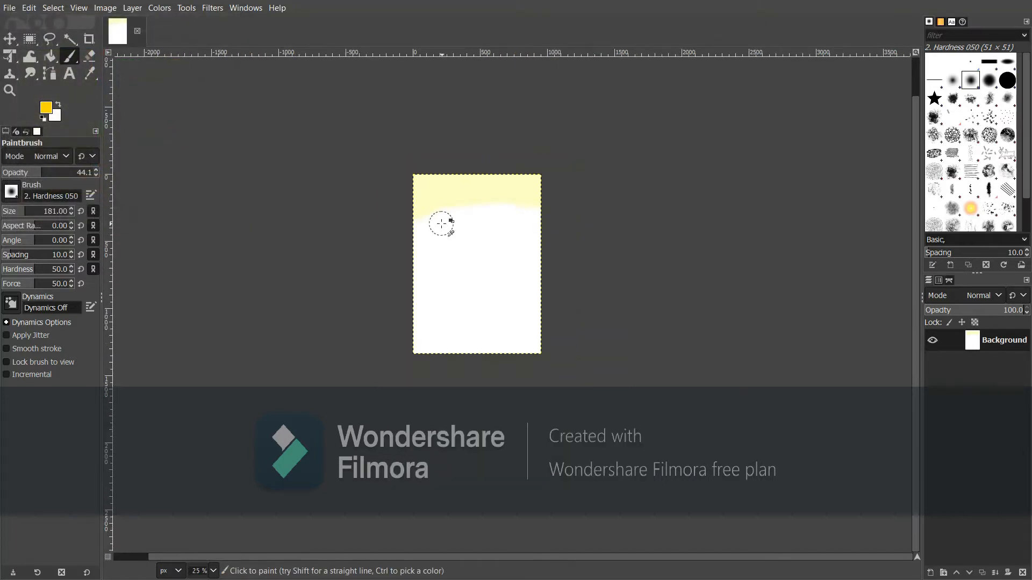
scroll(441, 222, "up", 2)
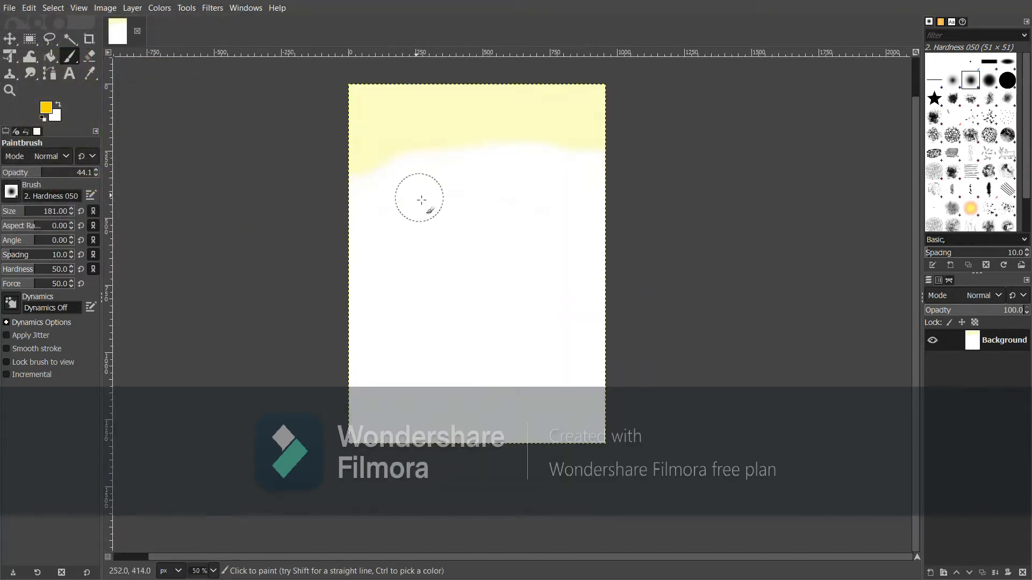
mouse_move(364, 183)
left_mouse_down()
mouse_move(355, 185)
mouse_move(474, 147)
mouse_move(529, 157)
mouse_move(575, 145)
mouse_move(595, 161)
mouse_move(517, 152)
mouse_move(385, 189)
mouse_move(398, 198)
mouse_move(553, 203)
mouse_move(603, 184)
mouse_move(509, 175)
mouse_move(369, 191)
mouse_move(369, 202)
mouse_move(604, 198)
mouse_move(555, 199)
left_mouse_up()
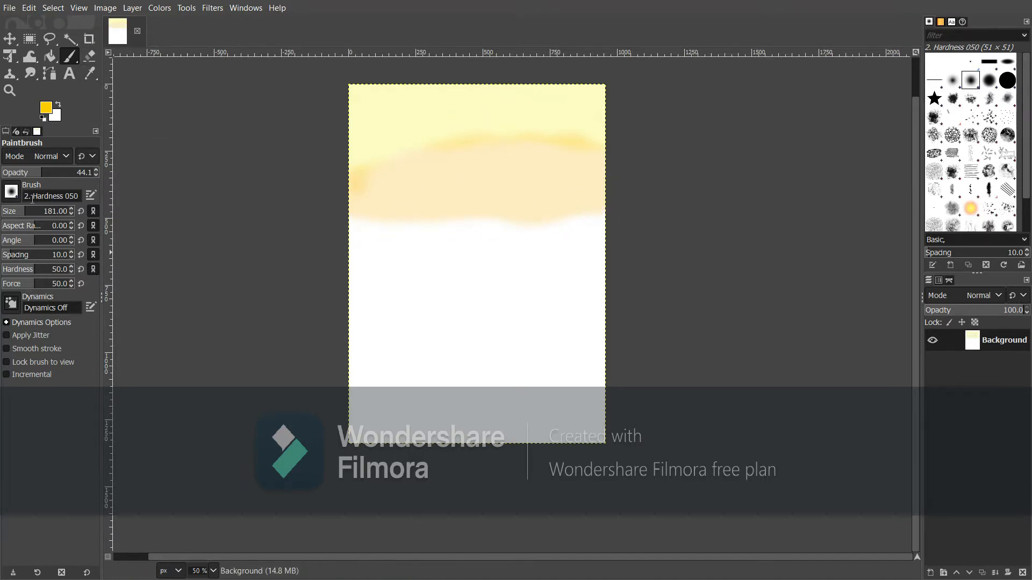
Switch to orange ff8200 and paint a band across the middle of the canvas
left_click(47, 107)
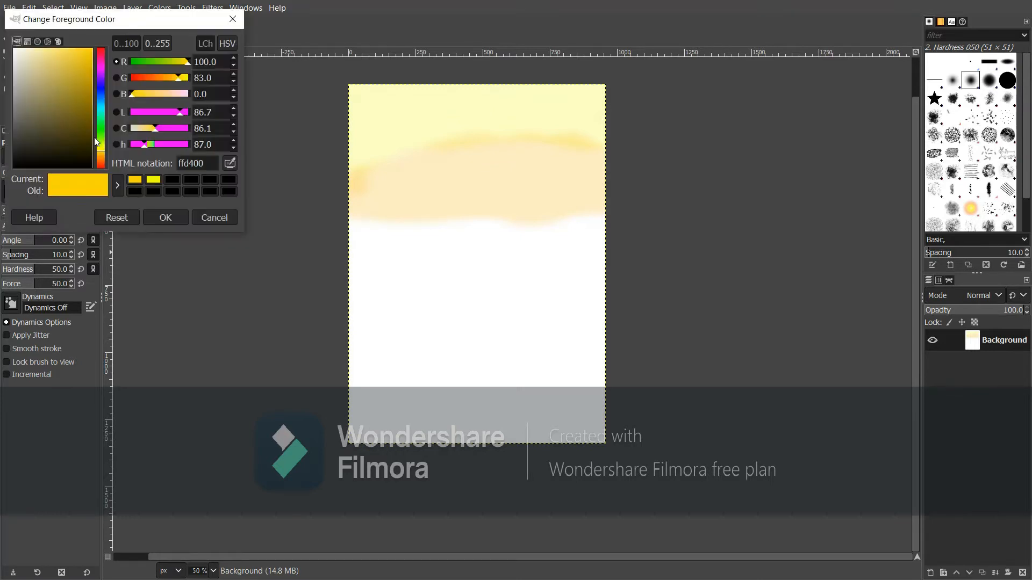
left_click_drag(99, 150, 100, 160)
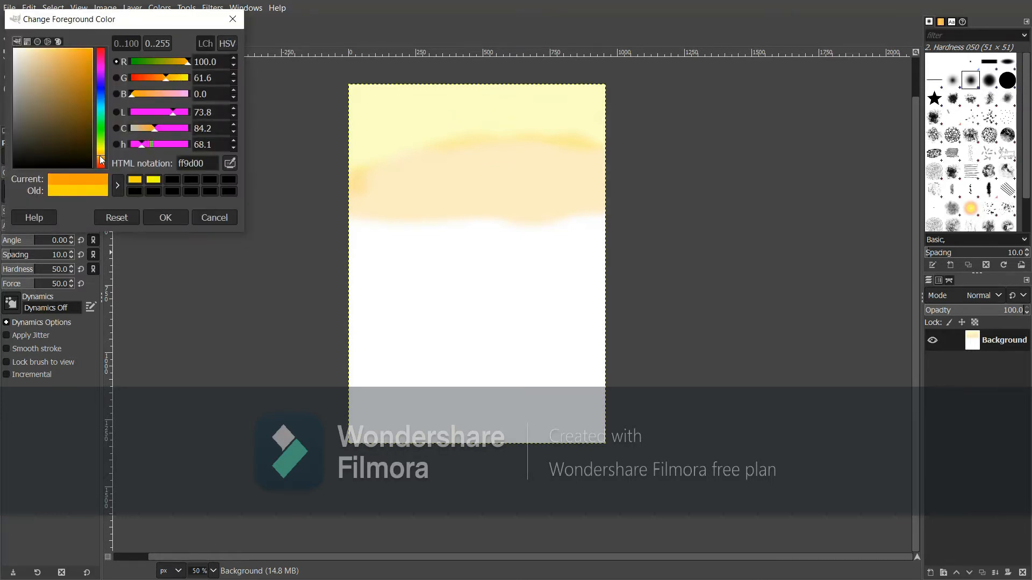
left_click(162, 217)
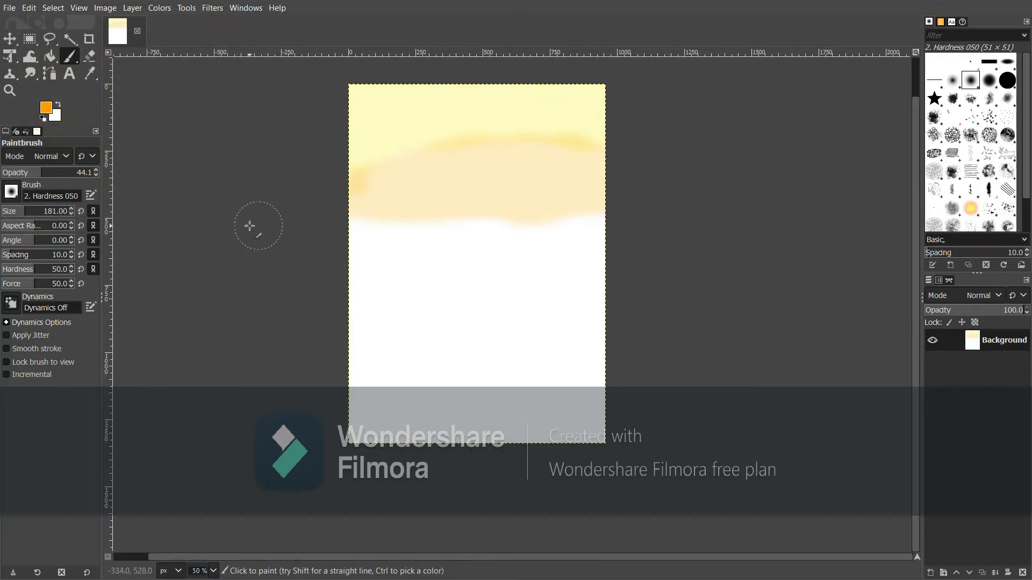
mouse_move(250, 225)
left_mouse_down()
mouse_move(479, 235)
mouse_move(444, 226)
mouse_move(536, 239)
mouse_move(602, 222)
mouse_move(573, 240)
mouse_move(425, 264)
mouse_move(338, 260)
mouse_move(630, 248)
mouse_move(385, 269)
mouse_move(438, 279)
mouse_move(585, 274)
left_mouse_up()
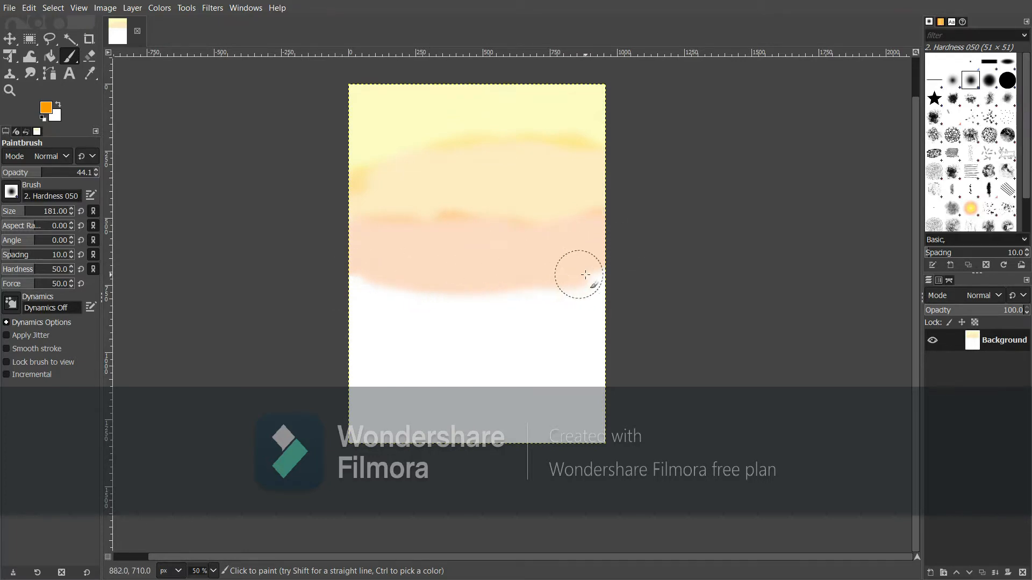
Shift to a redder orange and paint soft streaks lower across the sky
left_click(45, 111)
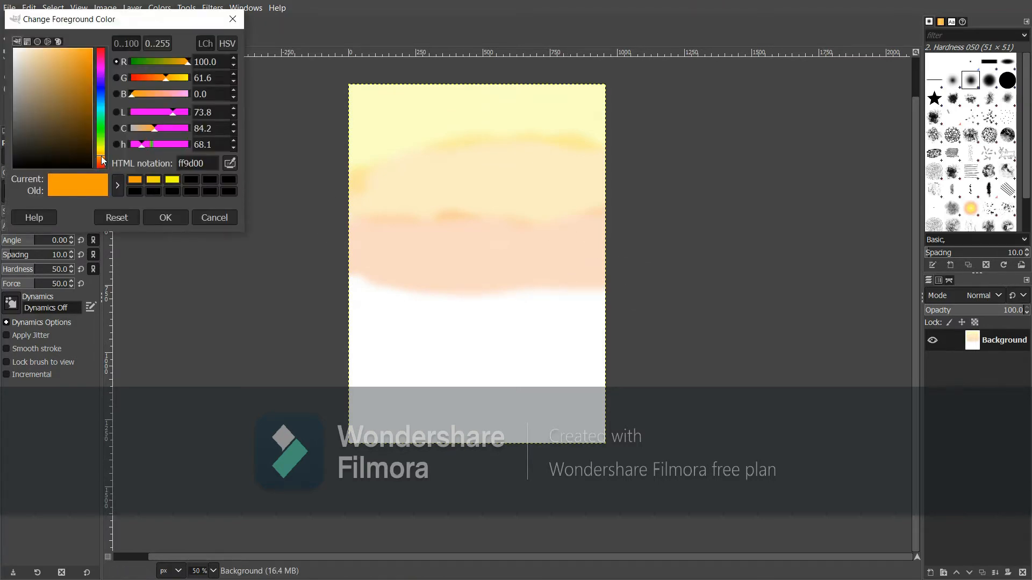
left_click(101, 156)
left_click_drag(101, 155, 100, 159)
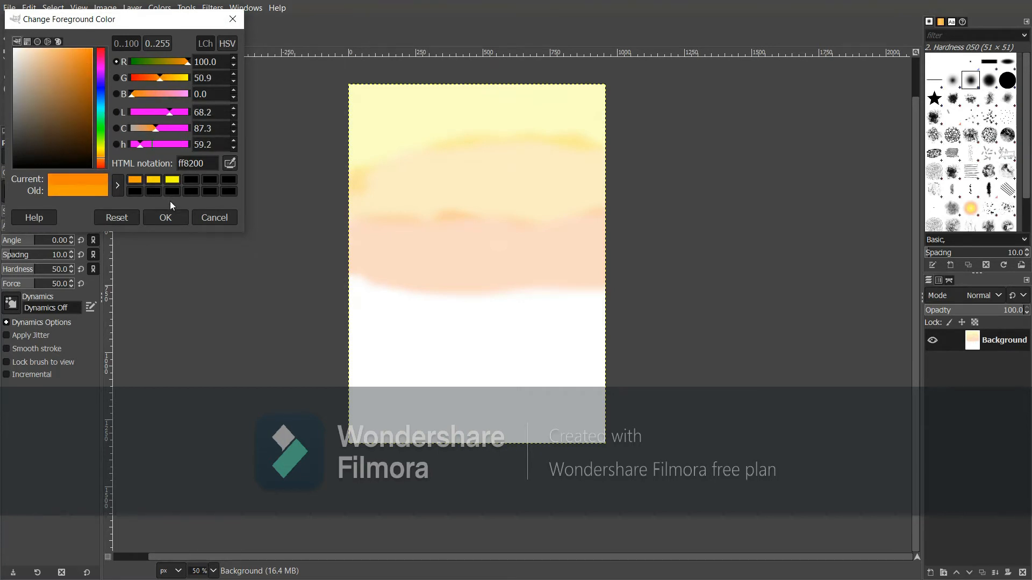
left_click(166, 217)
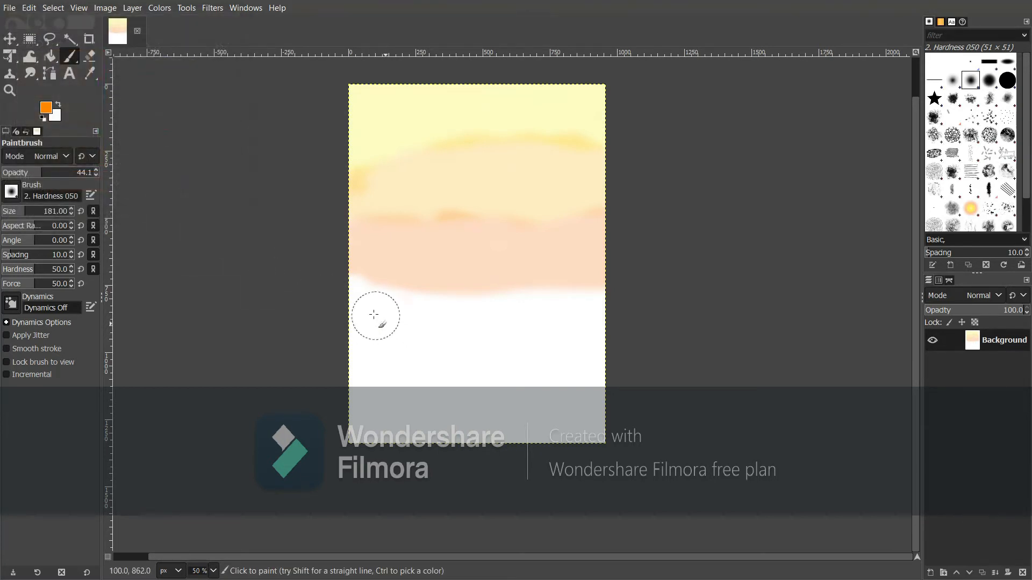
mouse_move(356, 291)
left_mouse_down()
mouse_move(569, 306)
mouse_move(612, 297)
mouse_move(575, 313)
mouse_move(552, 296)
mouse_move(497, 316)
mouse_move(338, 323)
mouse_move(358, 317)
mouse_move(353, 302)
mouse_move(361, 334)
mouse_move(603, 334)
left_mouse_up()
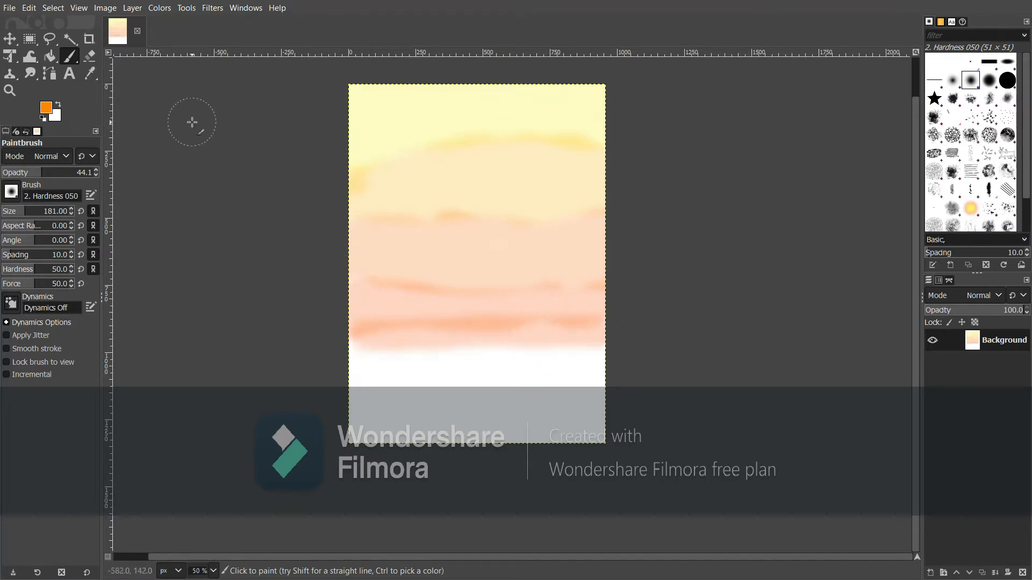
Change the colour to red-orange ff6000 and paint pinkish streaks across the lower sky
left_click(46, 107)
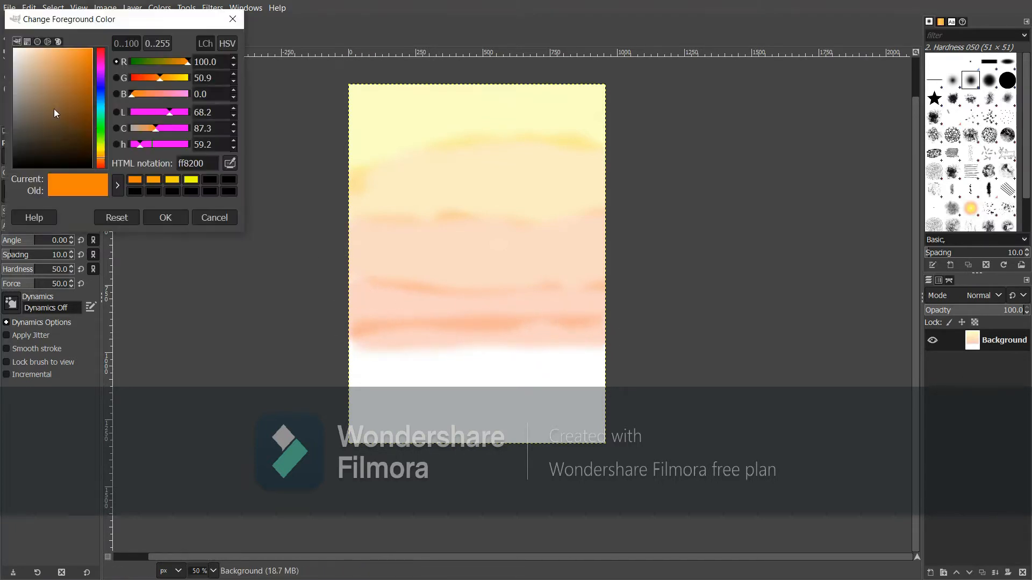
left_click(102, 164)
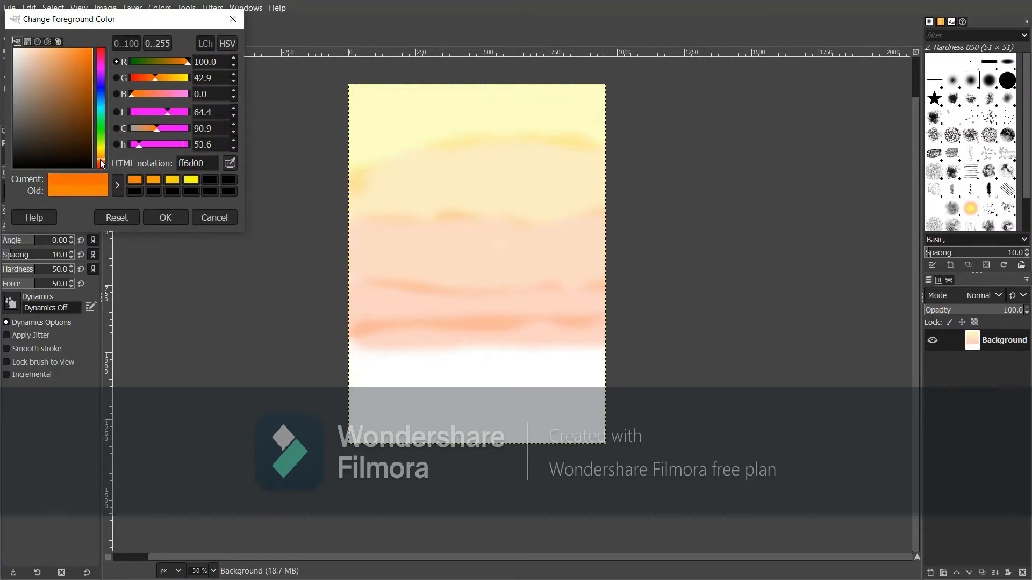
left_click_drag(100, 161, 102, 162)
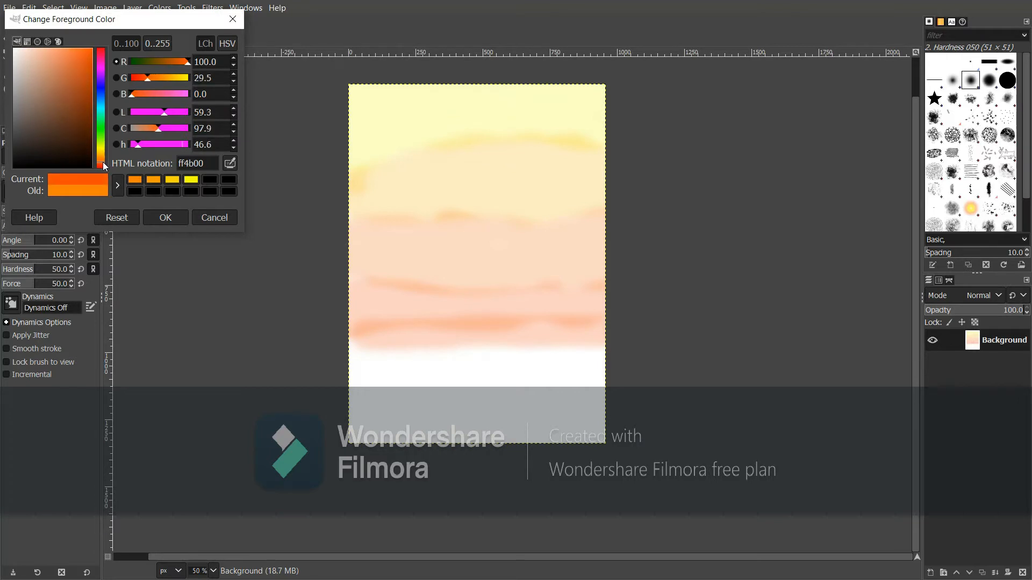
left_click(166, 217)
mouse_move(449, 392)
left_mouse_down()
mouse_move(348, 356)
mouse_move(358, 369)
mouse_move(479, 359)
mouse_move(656, 368)
mouse_move(440, 367)
mouse_move(383, 354)
mouse_move(345, 377)
mouse_move(465, 399)
mouse_move(598, 385)
left_mouse_up()
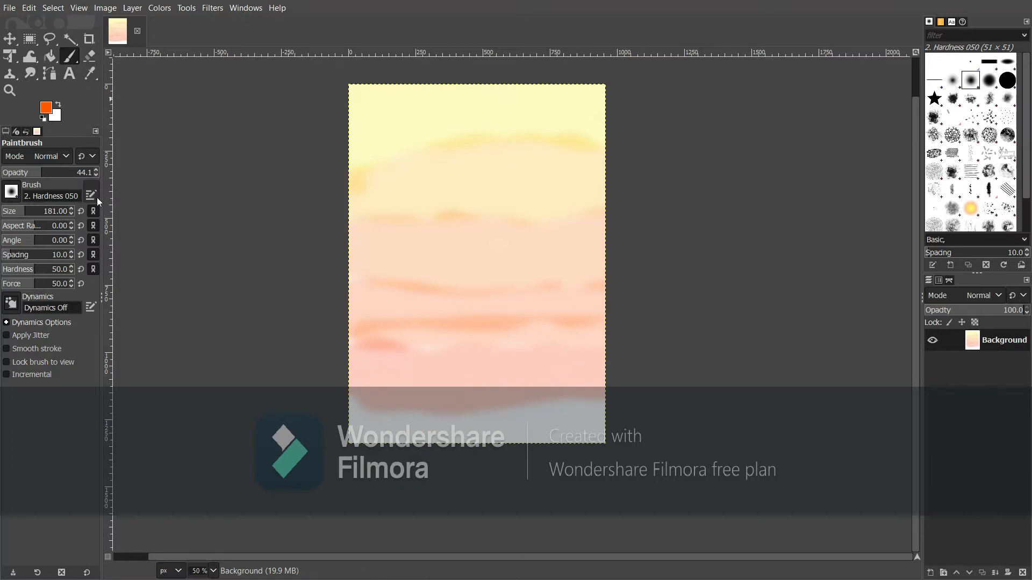
Switch to a deeper red ff3000 and paint streaks along the bottom, undoing the last coral stroke
left_click(44, 113)
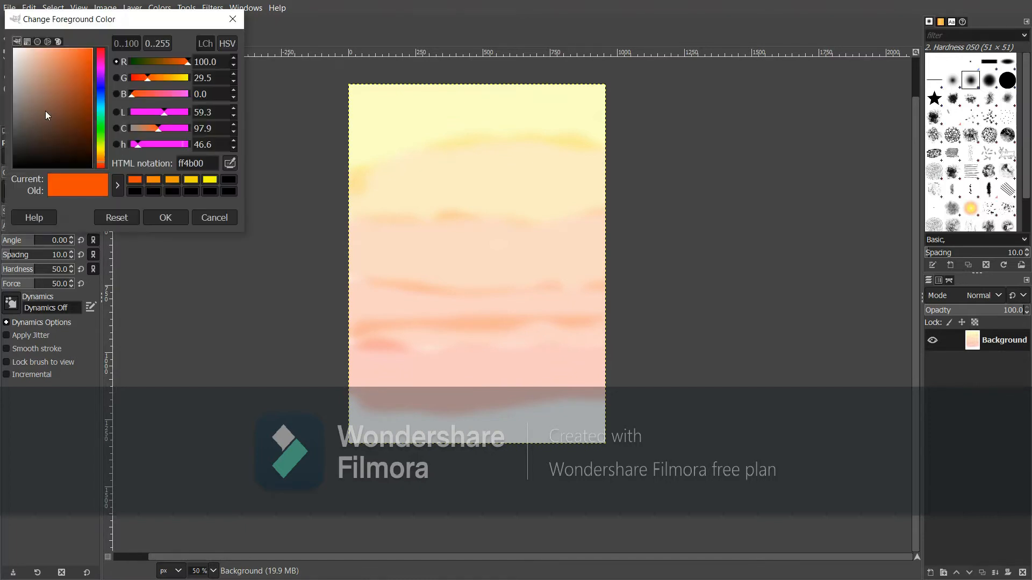
left_click(102, 163)
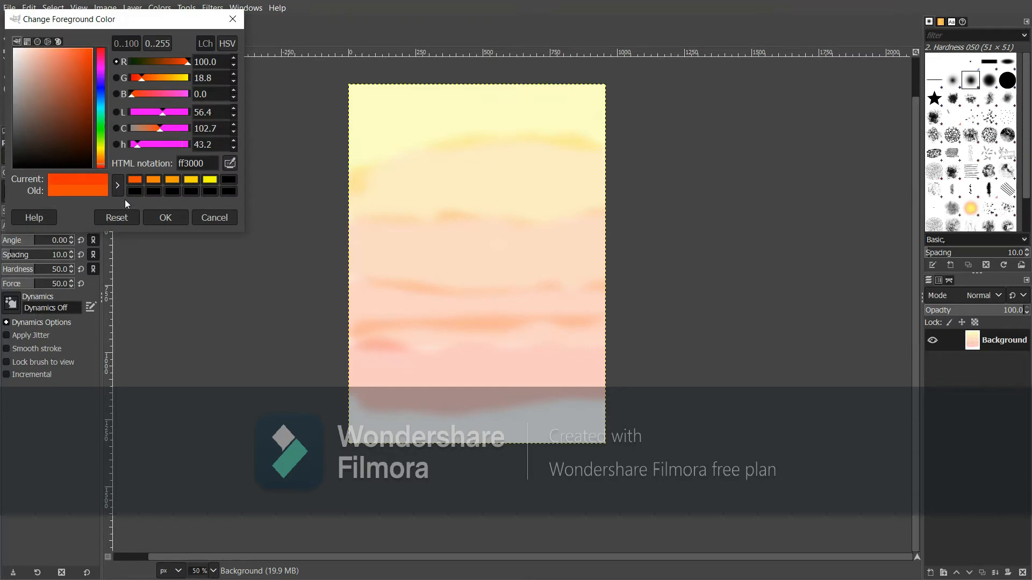
left_click(154, 217)
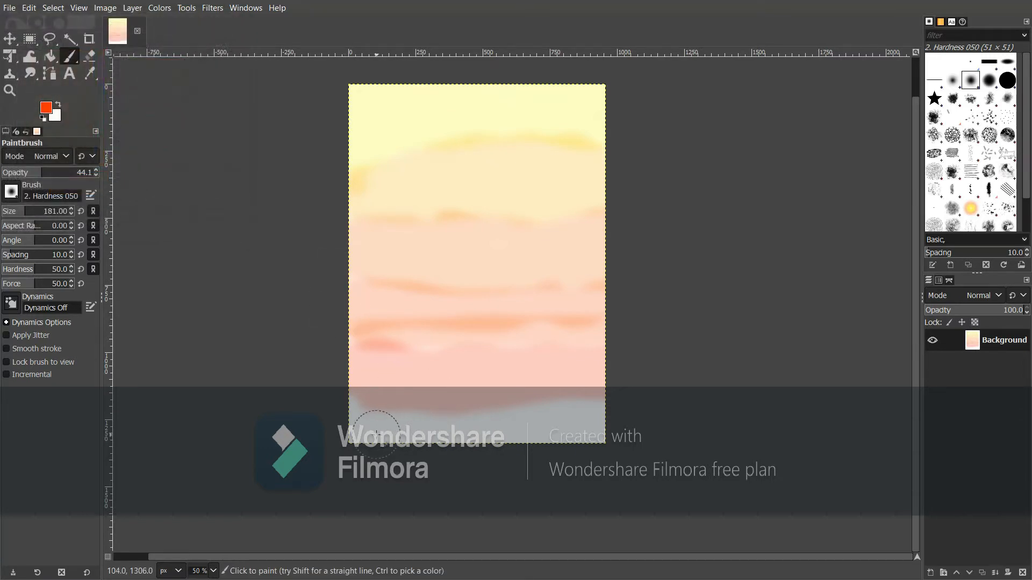
mouse_move(376, 431)
left_mouse_down()
mouse_move(352, 415)
mouse_move(540, 430)
mouse_move(629, 417)
mouse_move(593, 436)
mouse_move(429, 428)
mouse_move(340, 441)
mouse_move(595, 405)
mouse_move(368, 415)
left_mouse_up()
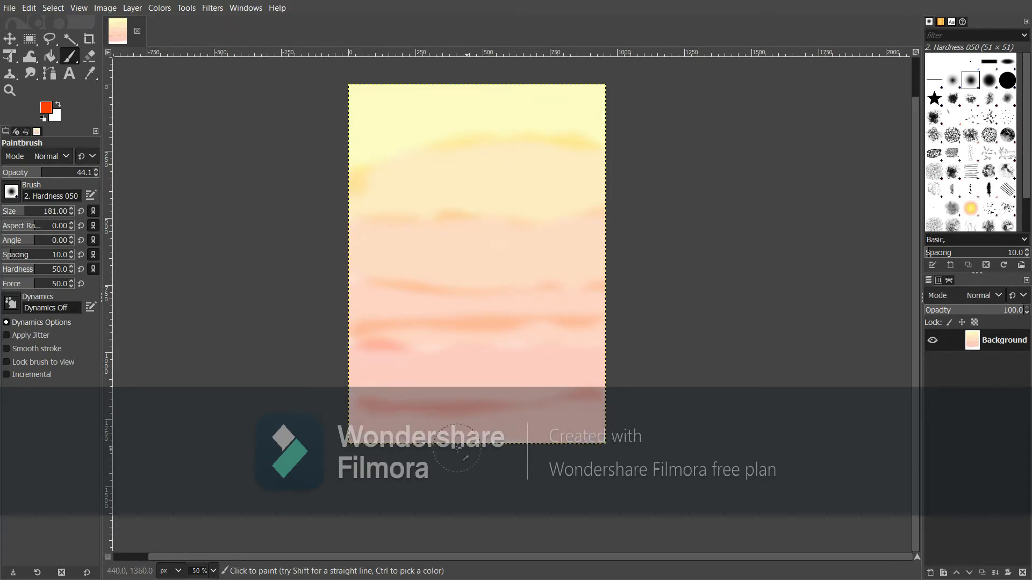
mouse_move(515, 439)
left_mouse_down()
mouse_move(367, 438)
mouse_move(664, 455)
mouse_move(546, 397)
mouse_move(449, 423)
mouse_move(613, 421)
mouse_move(307, 411)
left_mouse_up()
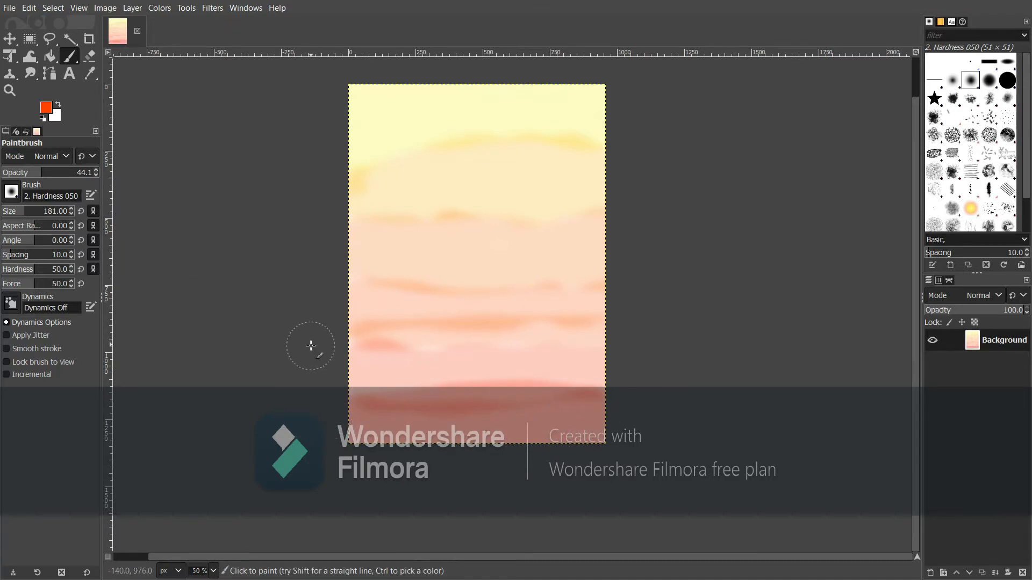
mouse_move(306, 345)
left_mouse_down()
mouse_move(375, 381)
mouse_move(551, 378)
mouse_move(702, 395)
left_mouse_up()
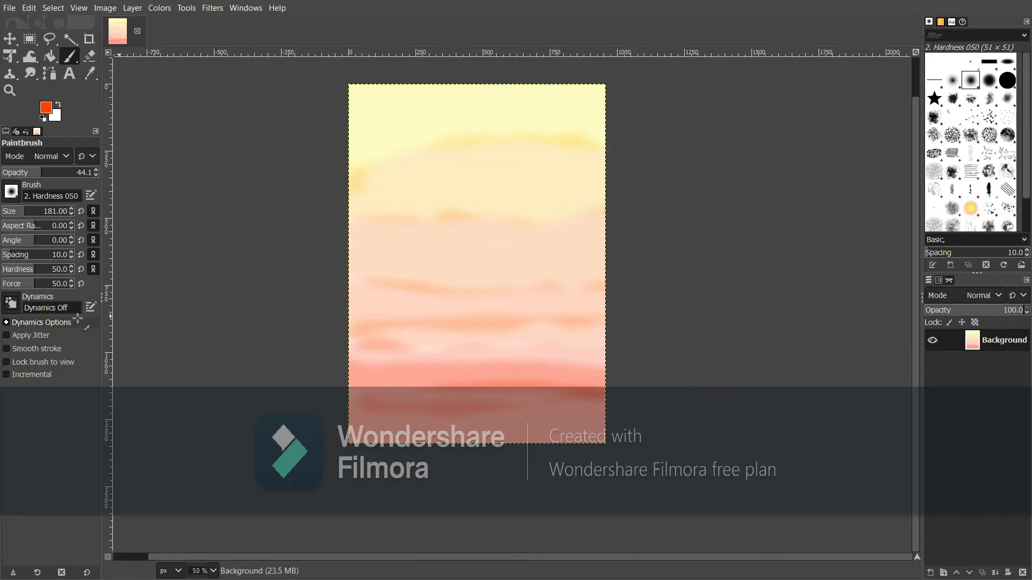
key("ctrl+z")
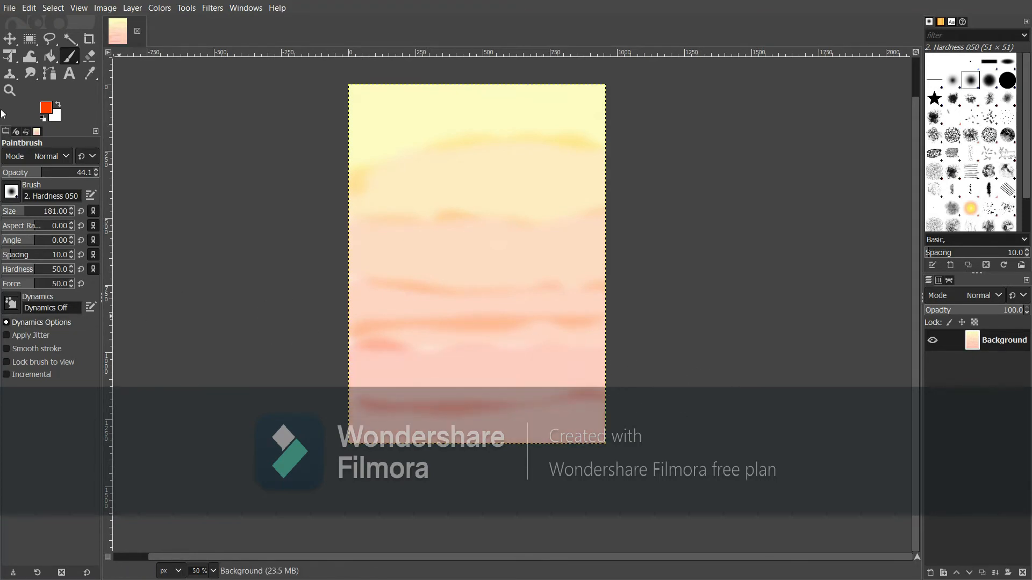
Smudge the bottom coral band up through the orange and peach patches mid-canvas
left_click(36, 71)
mouse_move(411, 416)
left_mouse_down()
mouse_move(389, 402)
mouse_move(374, 430)
mouse_move(443, 421)
mouse_move(346, 399)
mouse_move(564, 418)
mouse_move(421, 396)
mouse_move(580, 386)
mouse_move(536, 383)
mouse_move(592, 406)
mouse_move(456, 387)
mouse_move(482, 422)
mouse_move(476, 409)
mouse_move(375, 412)
mouse_move(365, 399)
mouse_move(382, 353)
mouse_move(418, 317)
mouse_move(445, 336)
mouse_move(446, 367)
mouse_move(434, 354)
mouse_move(491, 358)
mouse_move(546, 342)
mouse_move(612, 345)
mouse_move(561, 341)
mouse_move(538, 302)
mouse_move(442, 309)
mouse_move(483, 315)
mouse_move(535, 188)
mouse_move(560, 256)
mouse_move(560, 314)
mouse_move(614, 306)
mouse_move(520, 295)
mouse_move(370, 302)
mouse_move(448, 282)
mouse_move(411, 266)
left_mouse_up()
mouse_move(411, 265)
left_mouse_down()
mouse_move(430, 235)
mouse_move(372, 235)
mouse_move(420, 236)
mouse_move(385, 184)
mouse_move(395, 168)
mouse_move(497, 188)
mouse_move(545, 222)
mouse_move(511, 233)
mouse_move(591, 188)
mouse_move(528, 161)
mouse_move(416, 200)
mouse_move(440, 129)
mouse_move(406, 119)
mouse_move(433, 124)
mouse_move(433, 179)
mouse_move(600, 102)
mouse_move(579, 121)
mouse_move(575, 112)
mouse_move(529, 119)
mouse_move(574, 147)
mouse_move(648, 96)
mouse_move(582, 148)
mouse_move(582, 98)
mouse_move(599, 111)
left_mouse_up()
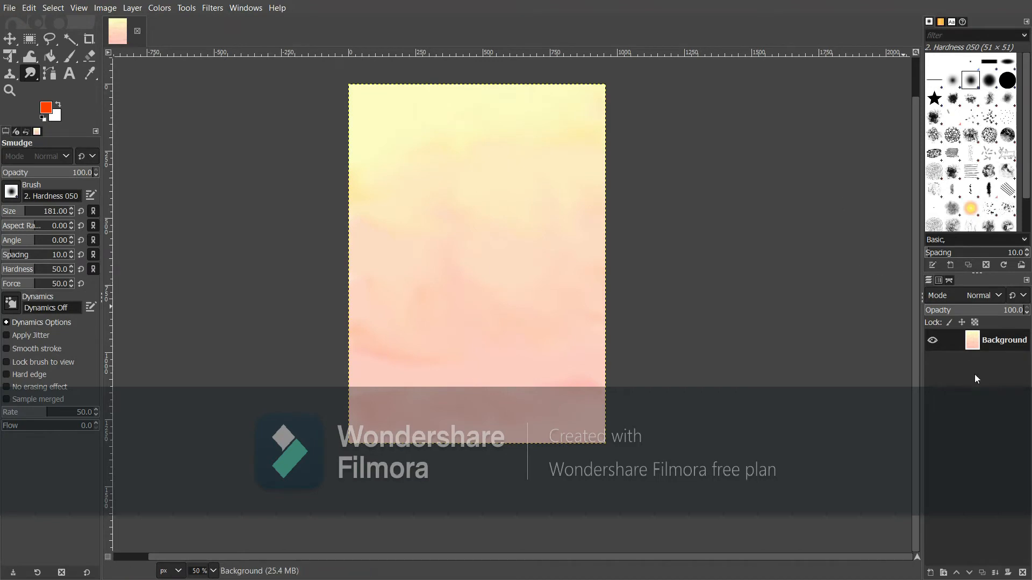
Add a transparent layer named 'cloud' and select the Vegetation 02 brush
left_click(929, 573)
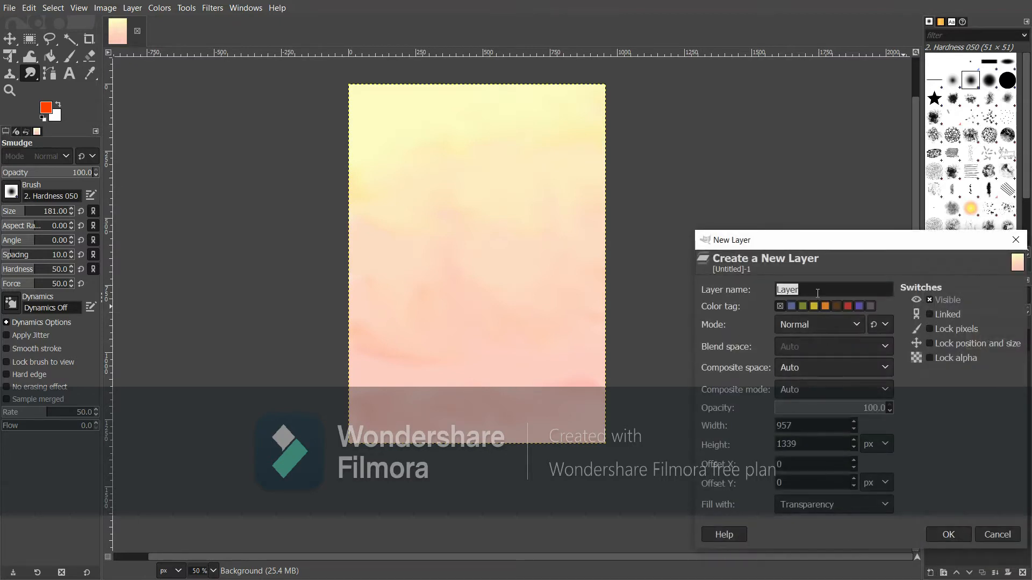
type("cloud")
left_click(948, 534)
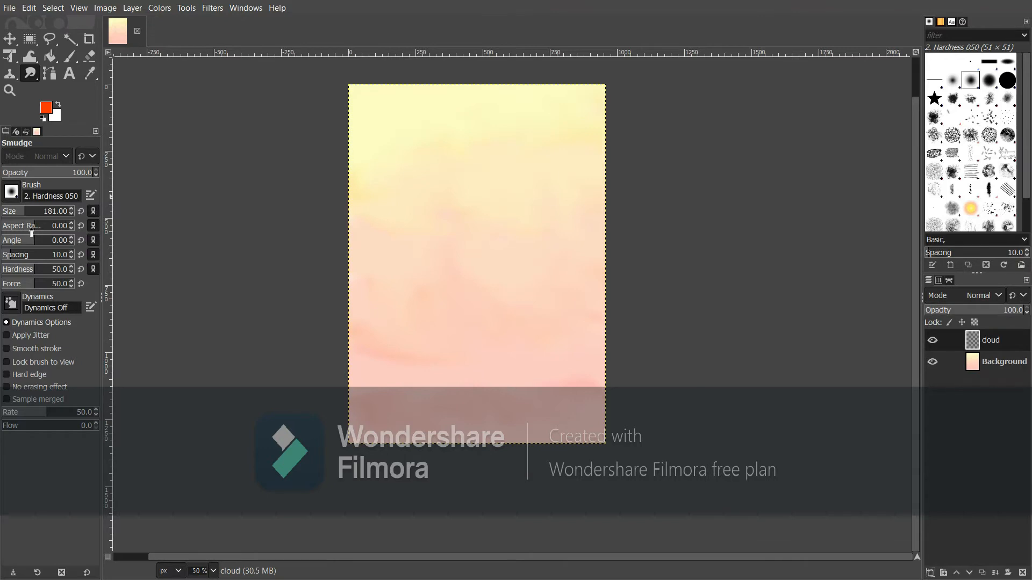
left_click(12, 191)
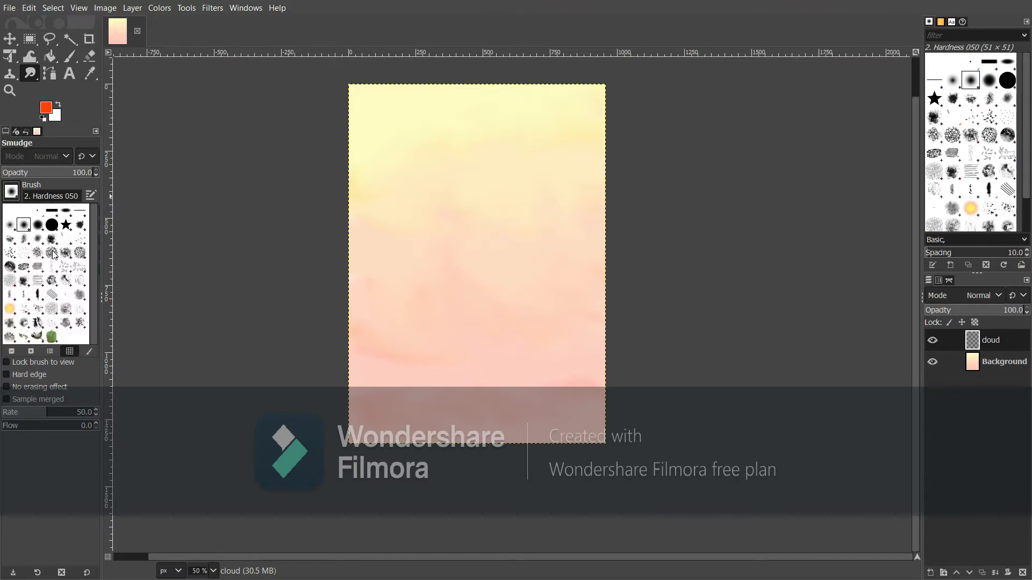
left_click(8, 337)
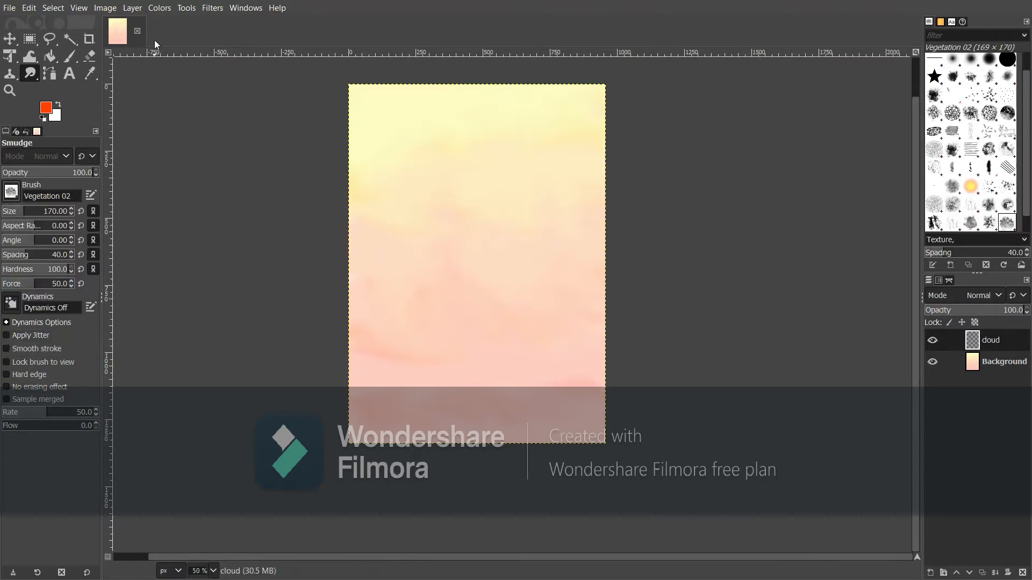
Make white the painting colour and lower the smudge opacity to 52.4
left_click(59, 104)
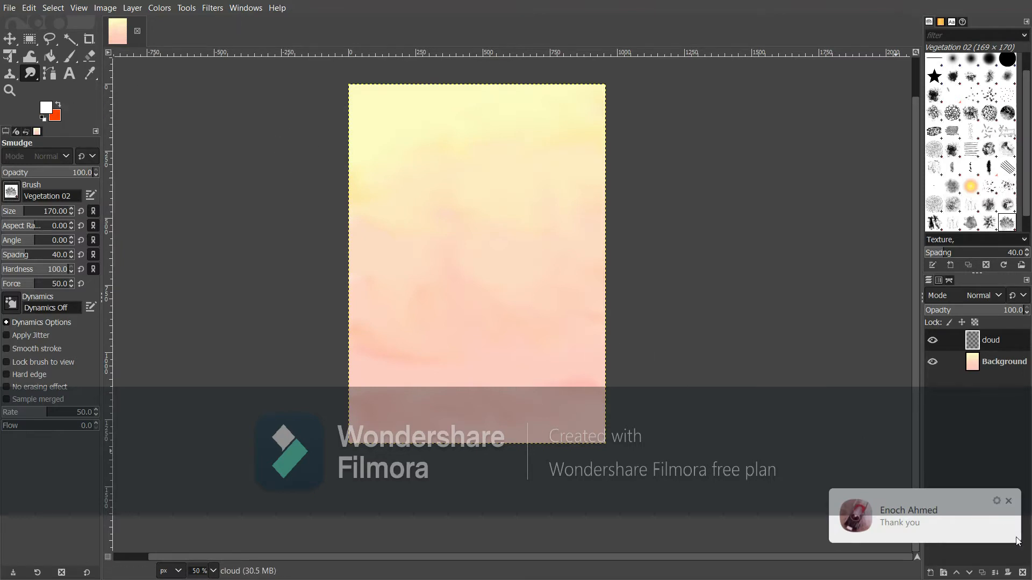
left_click(1009, 504)
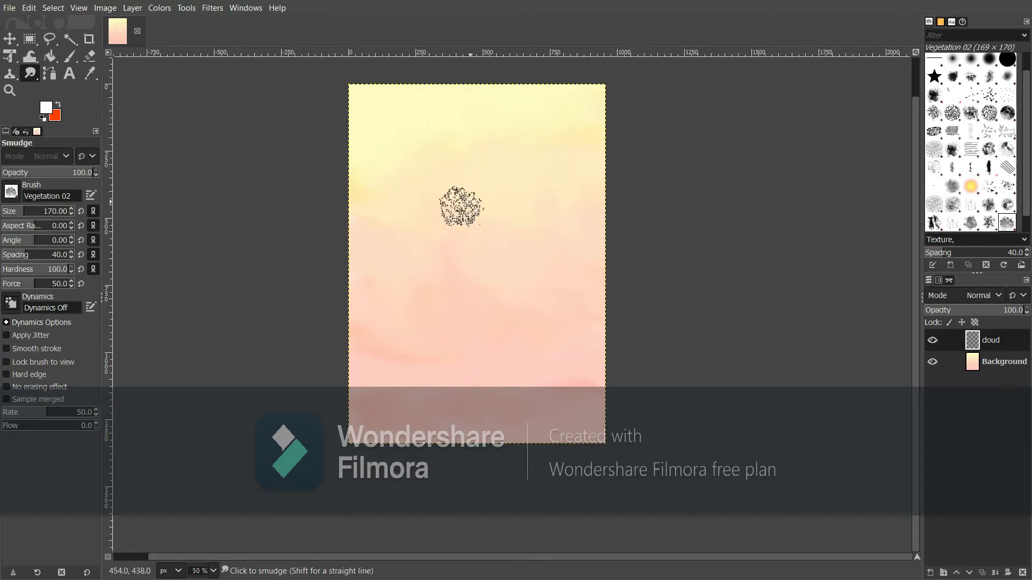
left_click(50, 174)
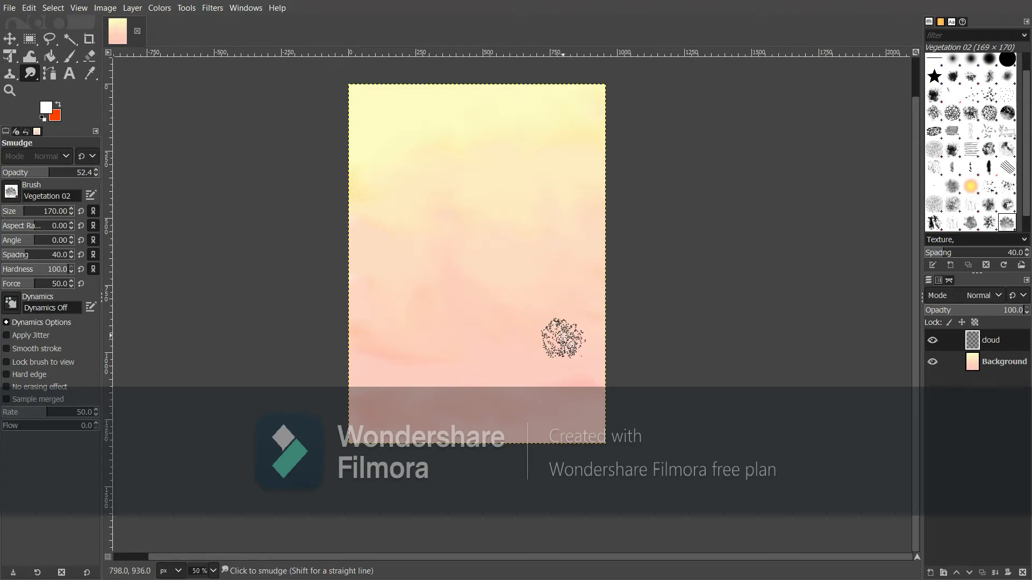
Switch to the Paintbrush, discard a trial white stroke, and set opacity to 20.6
left_click(70, 63)
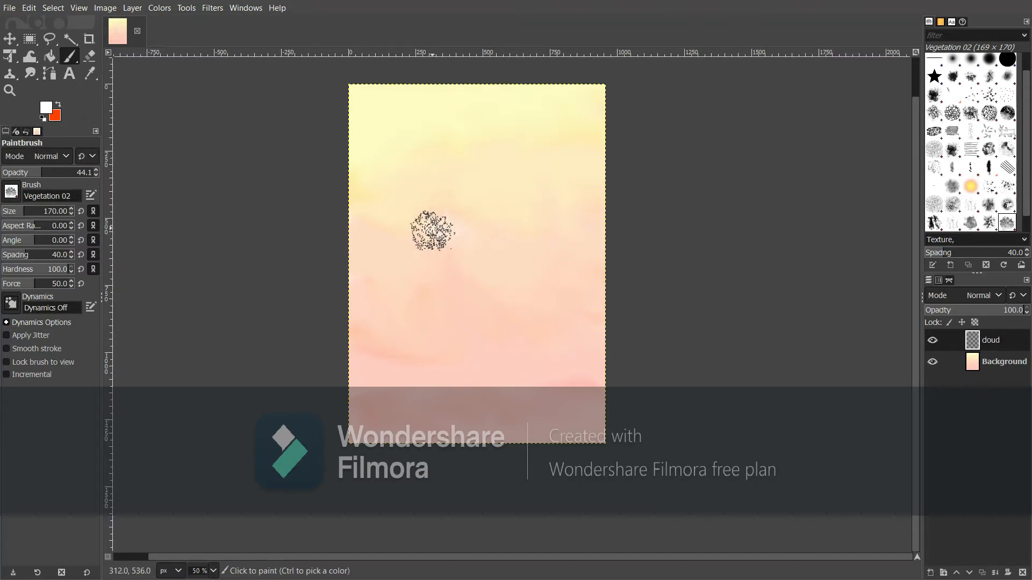
mouse_move(431, 231)
left_mouse_down()
mouse_move(570, 221)
mouse_move(556, 149)
mouse_move(466, 131)
mouse_move(414, 139)
mouse_move(407, 196)
left_mouse_up()
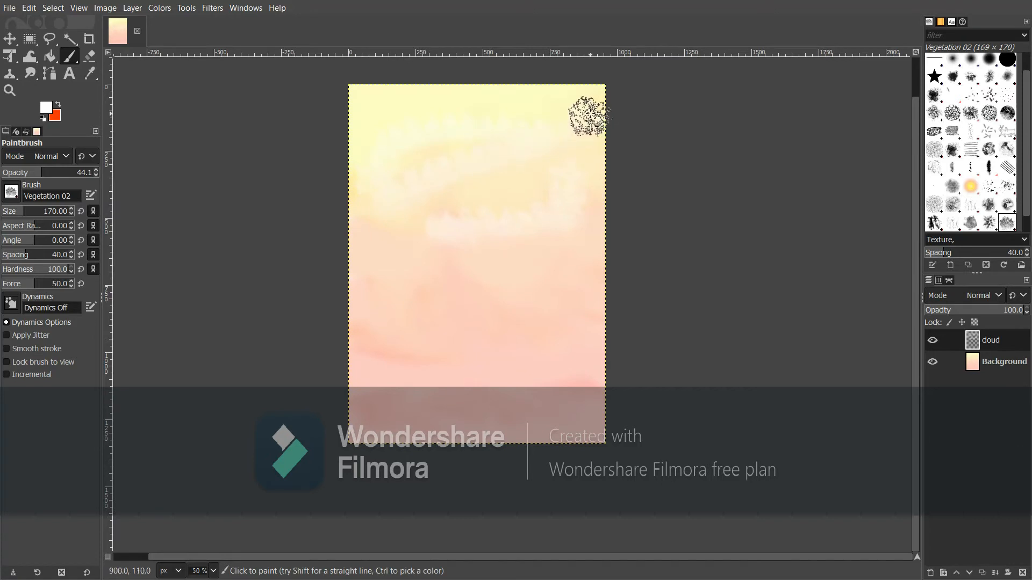
key("ctrl+z")
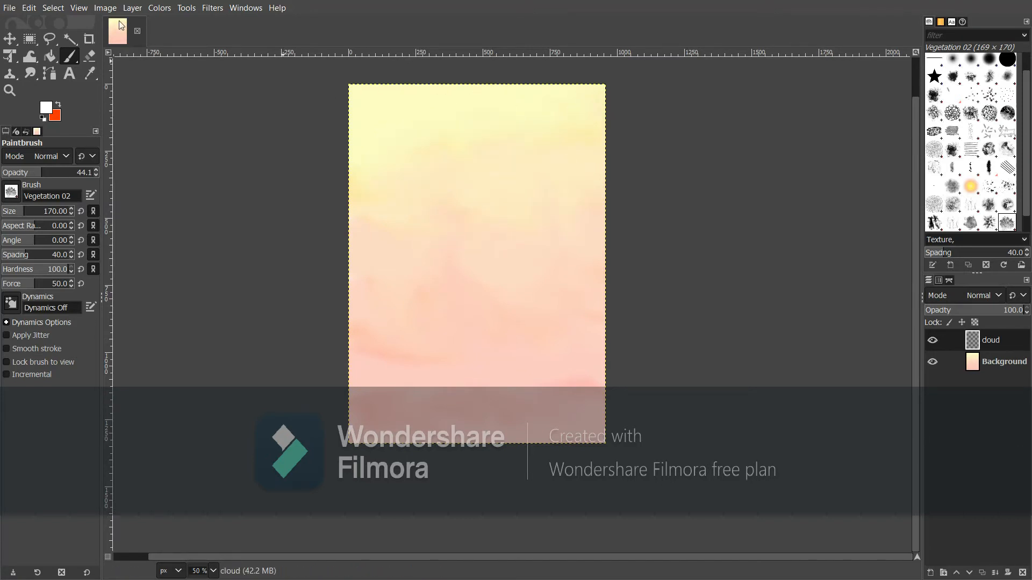
left_click(20, 172)
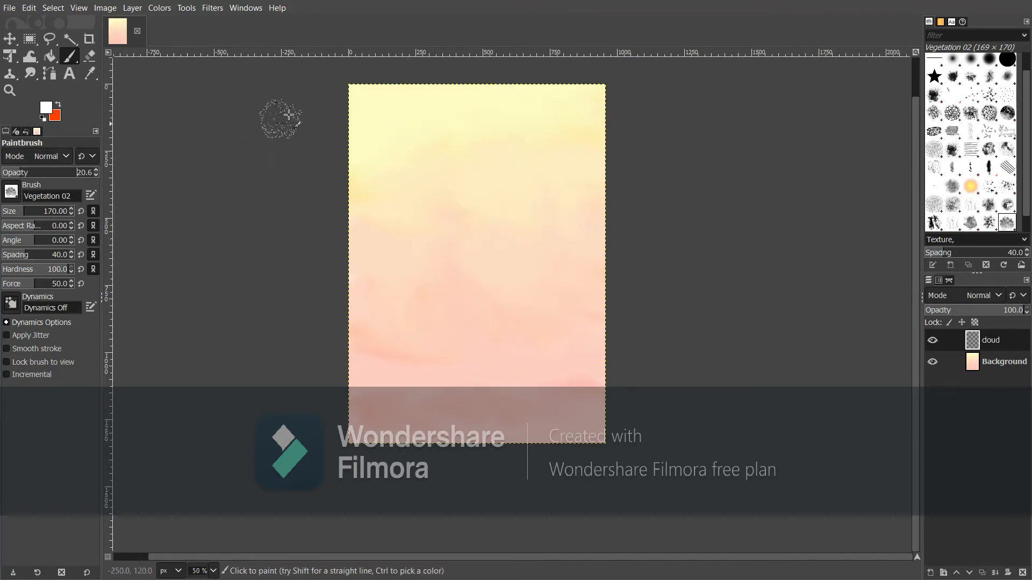
left_click(12, 191)
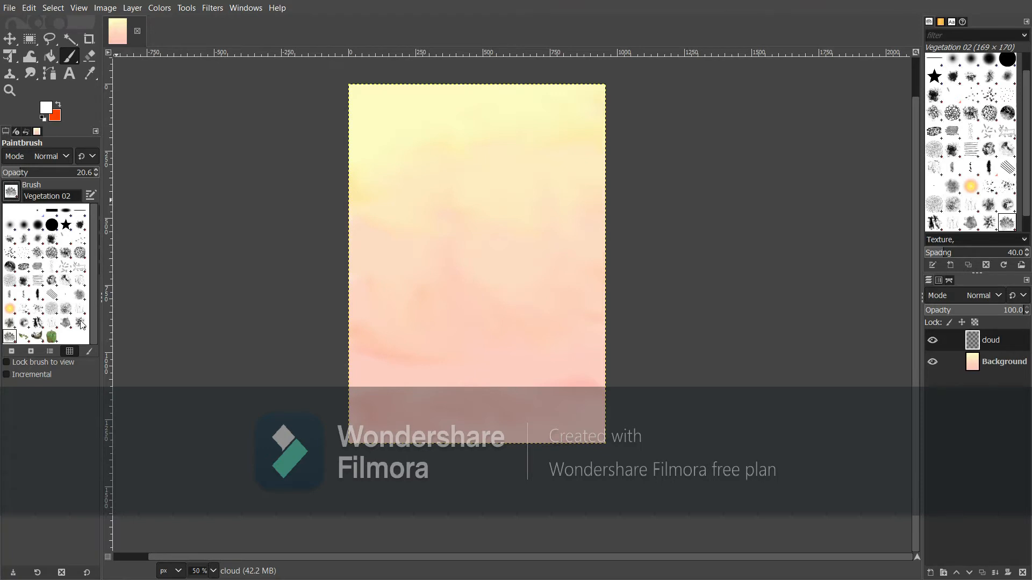
Pick the Sponge 01 brush, giving a size of 250 for the clouds
double_click(52, 312)
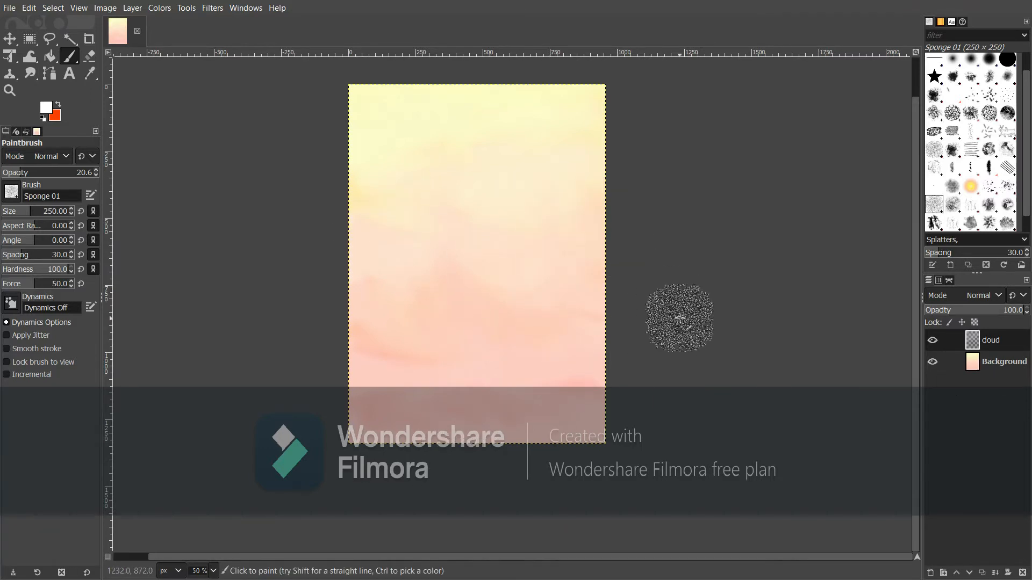
Add a new layer named 'land'
left_click(930, 573)
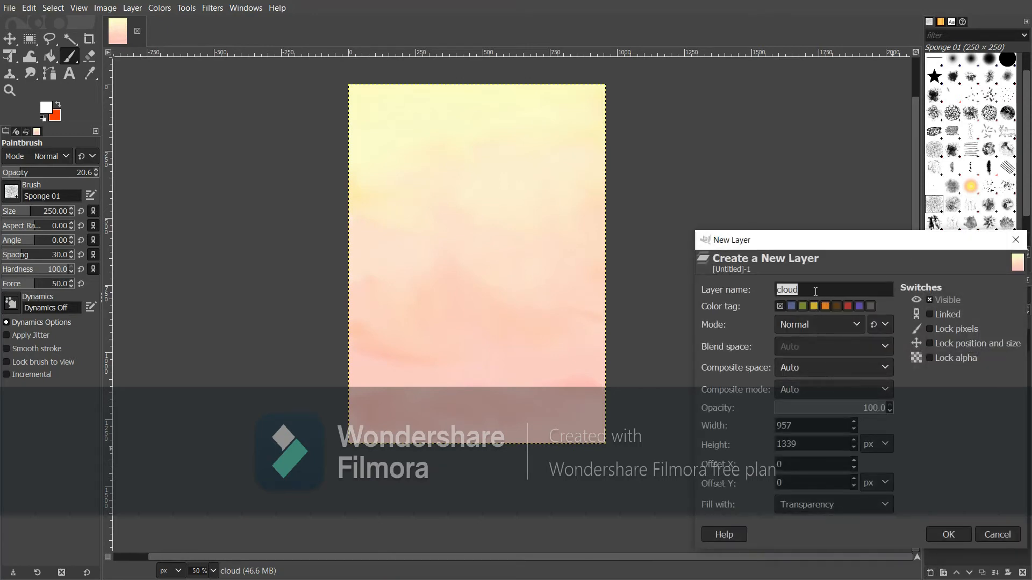
key("BackSpace")
left_click(948, 534)
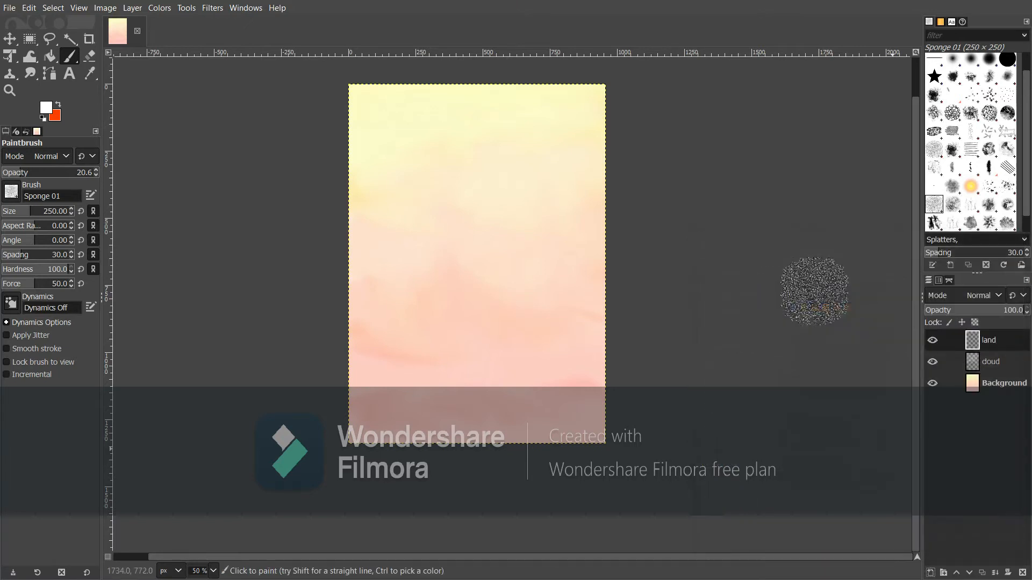
Trace a closed wavy hill outline across the lower canvas with the Paths tool
left_click(49, 74)
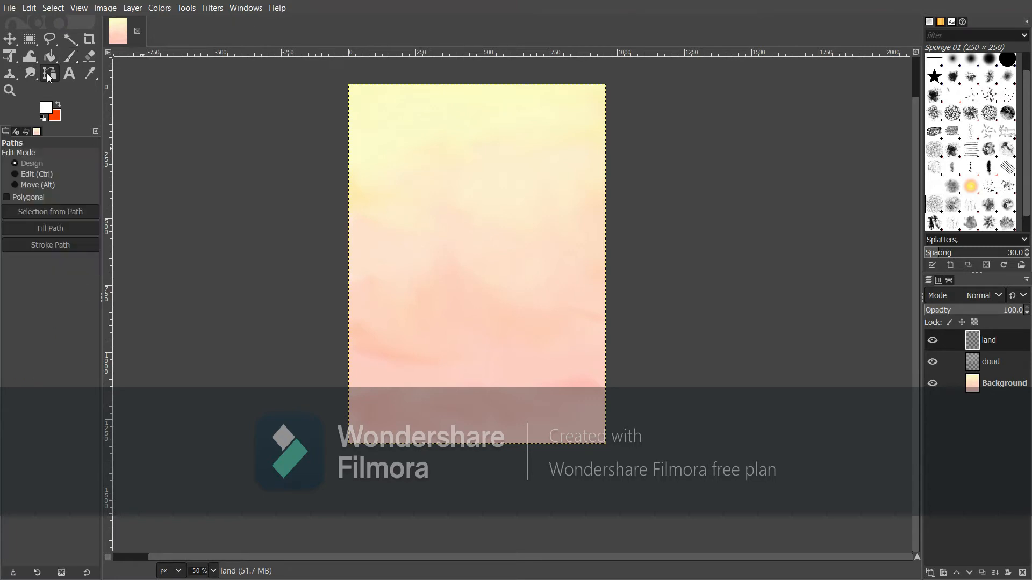
left_click(342, 337)
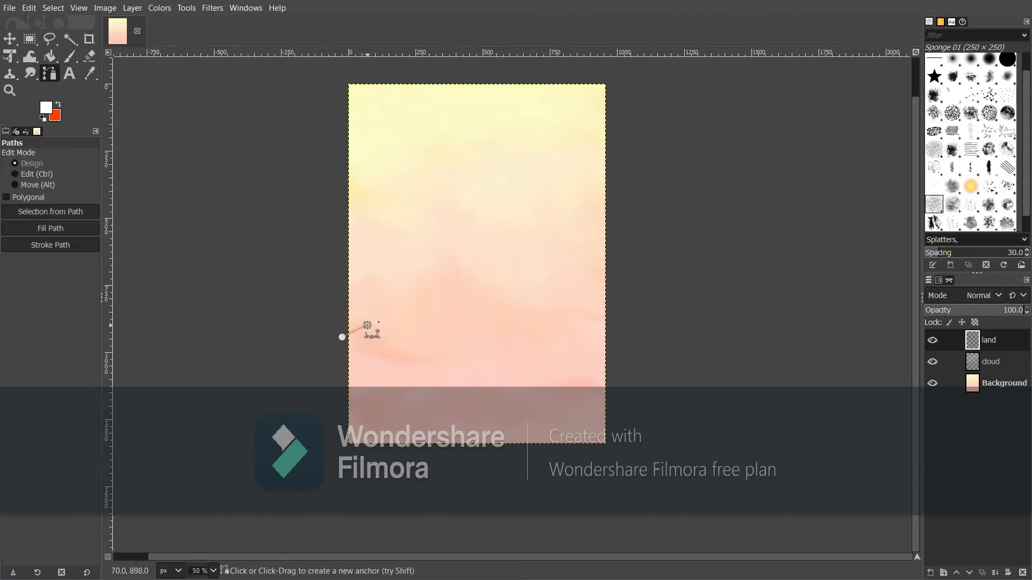
left_click(366, 325)
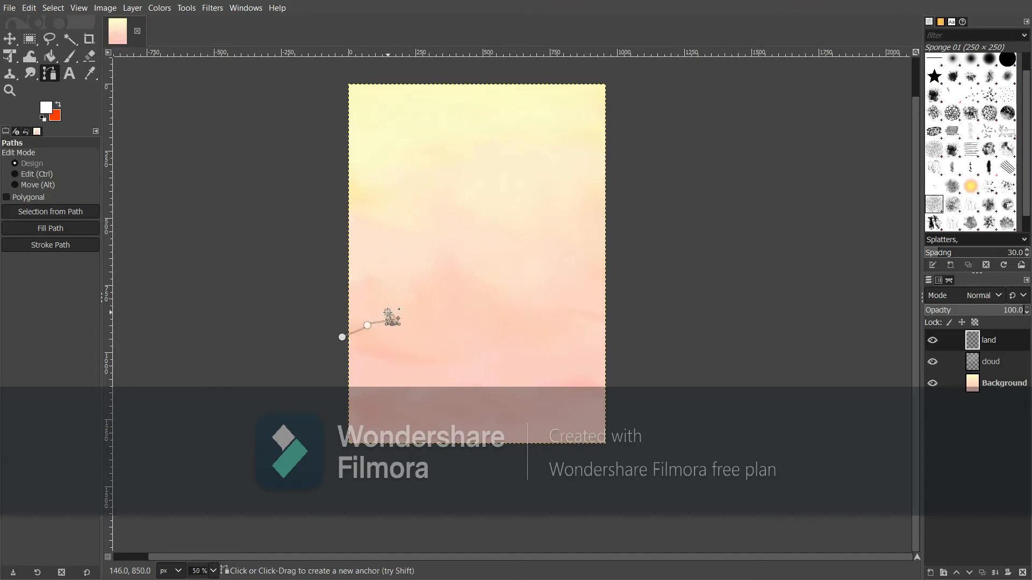
left_click_drag(392, 318, 608, 375)
left_click(599, 358)
left_click(623, 377)
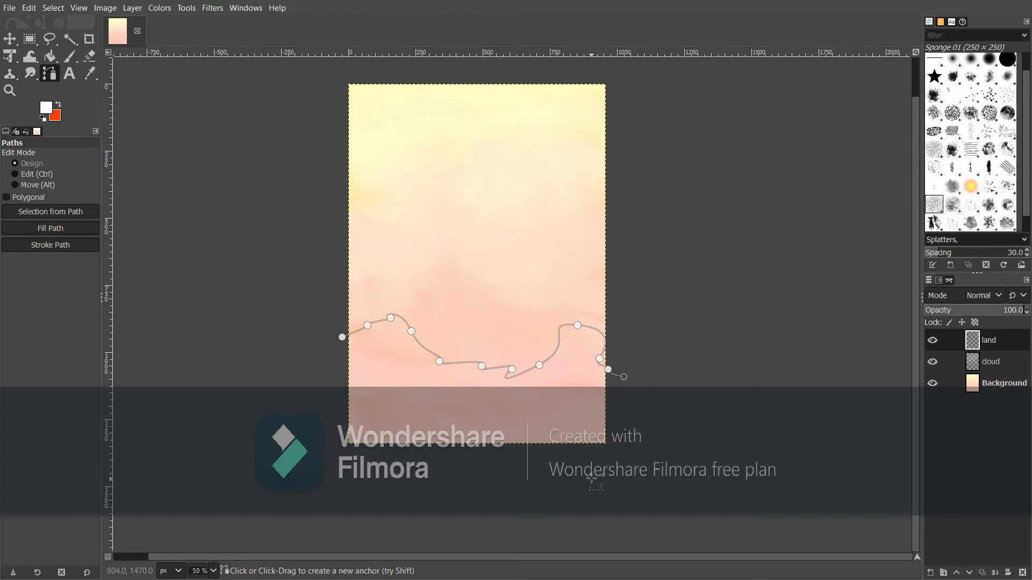
left_click(627, 474)
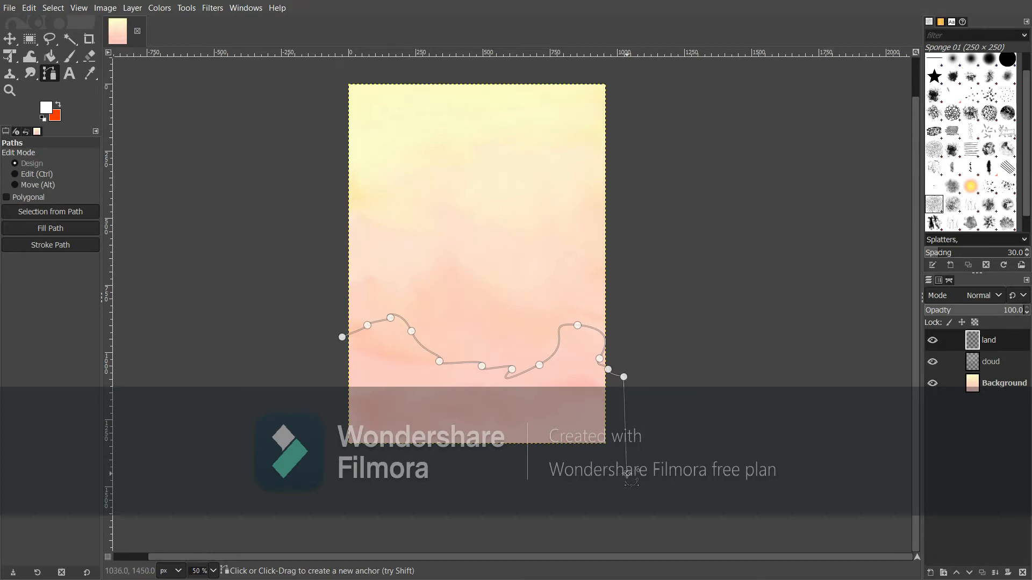
left_click(322, 493)
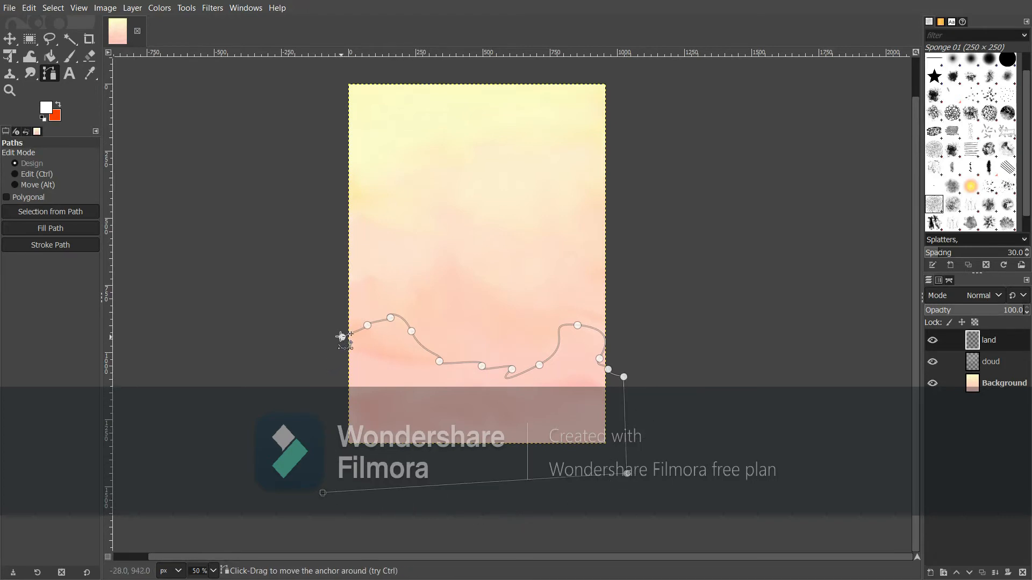
left_click_drag(342, 338, 336, 363)
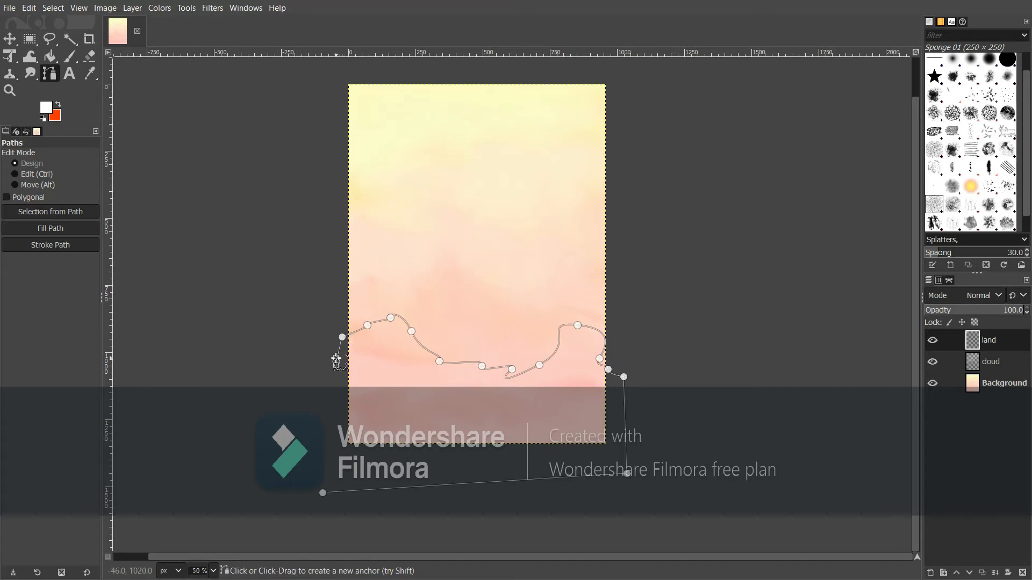
left_click(328, 484)
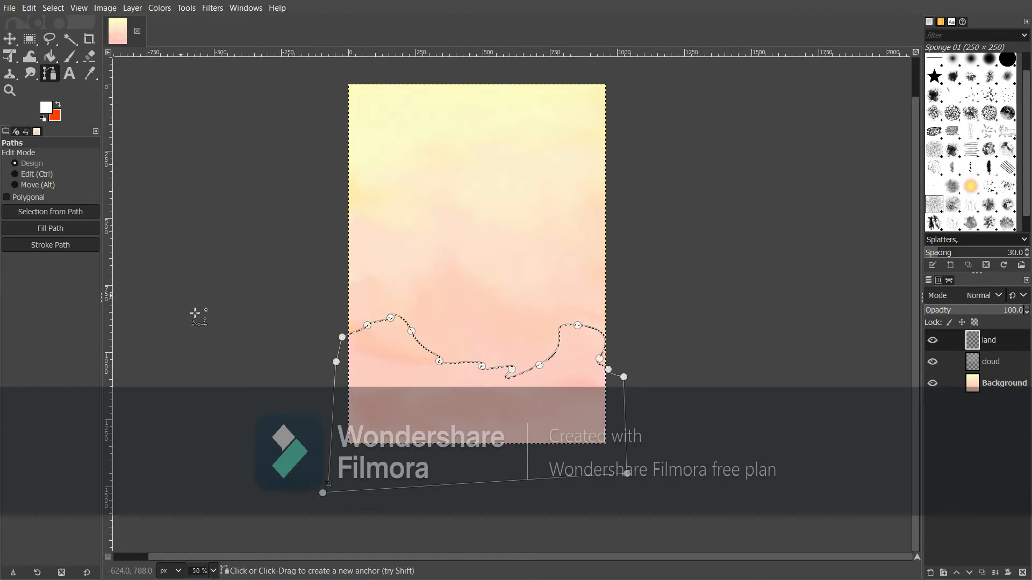
Bucket-fill the wavy land selection with black (000000) and centre the image in the window
left_click(47, 63)
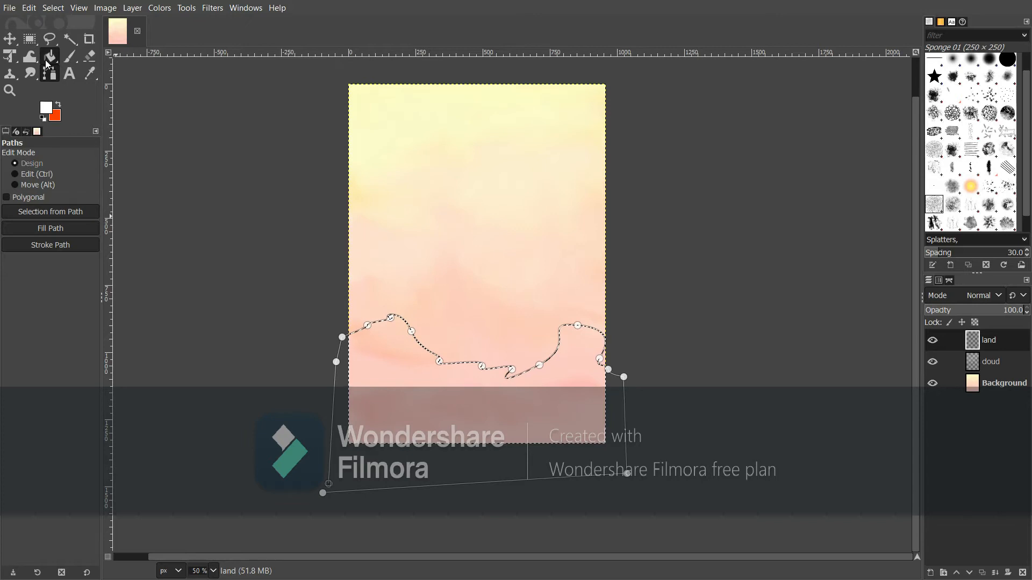
left_click(104, 58)
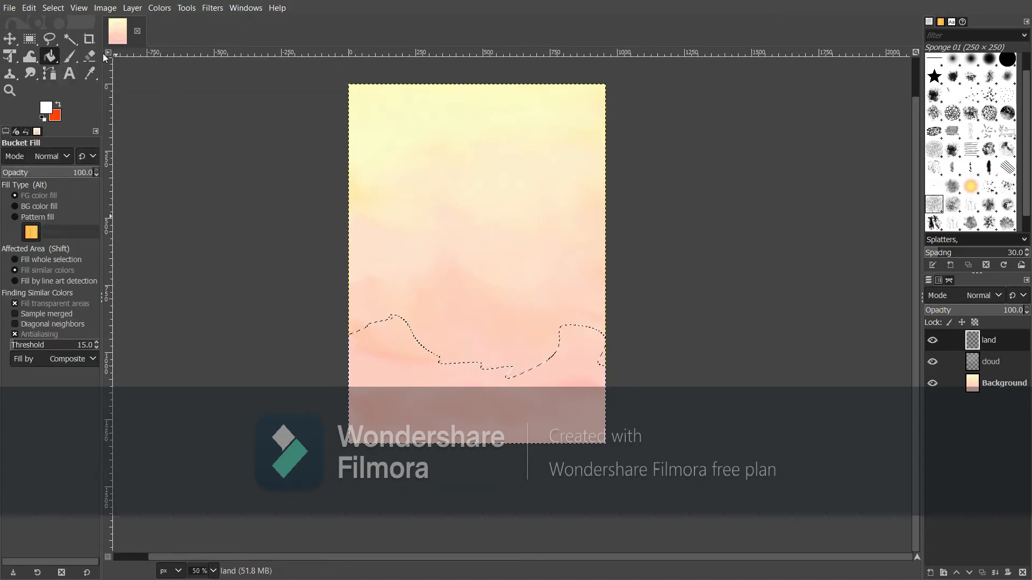
left_click(47, 108)
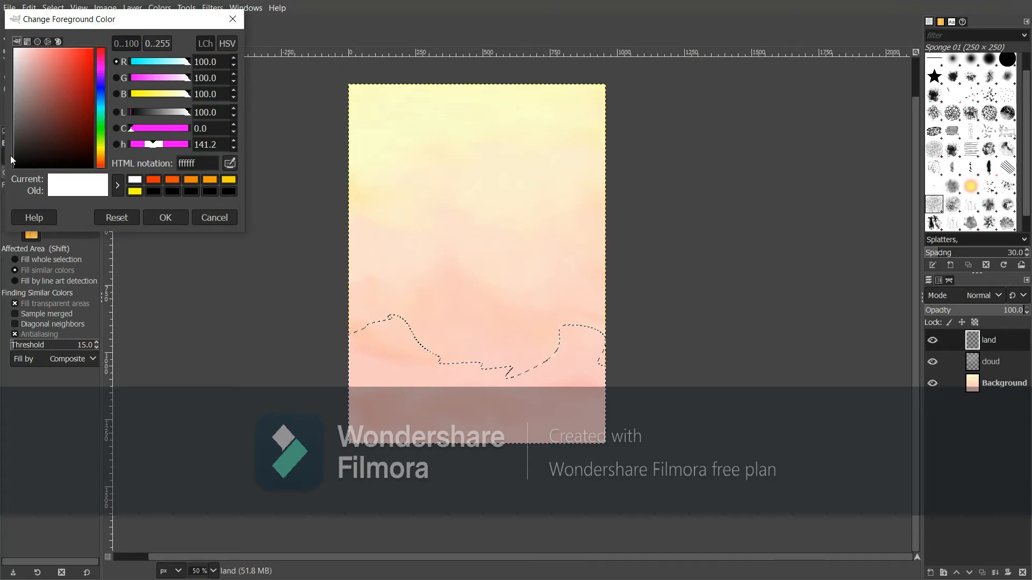
left_click_drag(18, 159, 0, 226)
left_click(160, 221)
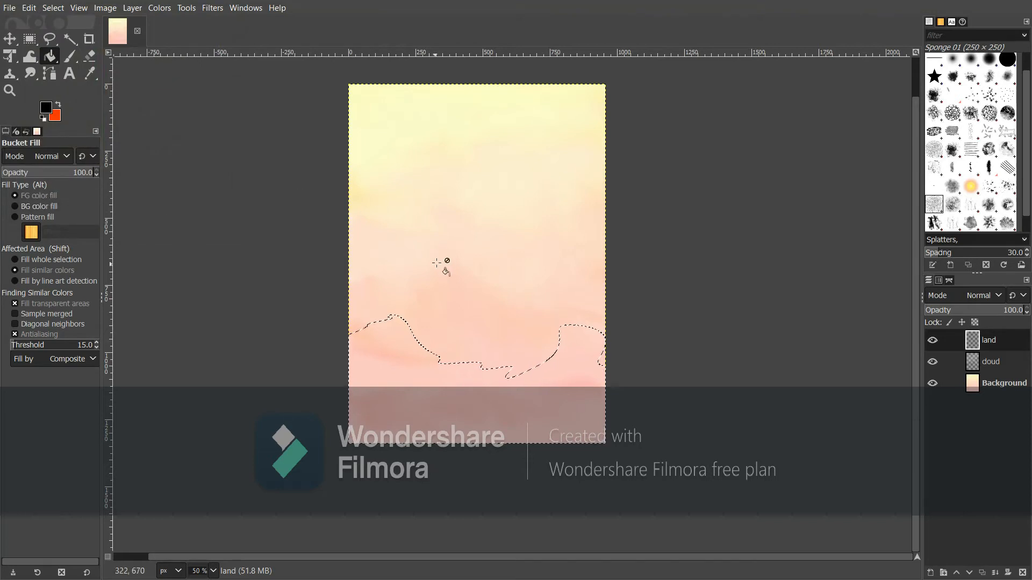
left_click(386, 373)
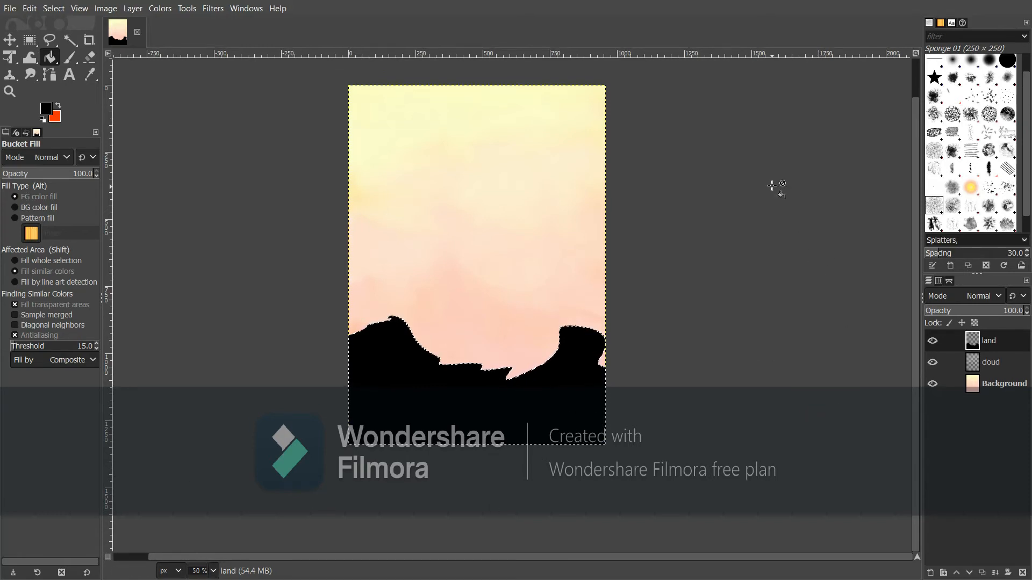
key("ctrl+j")
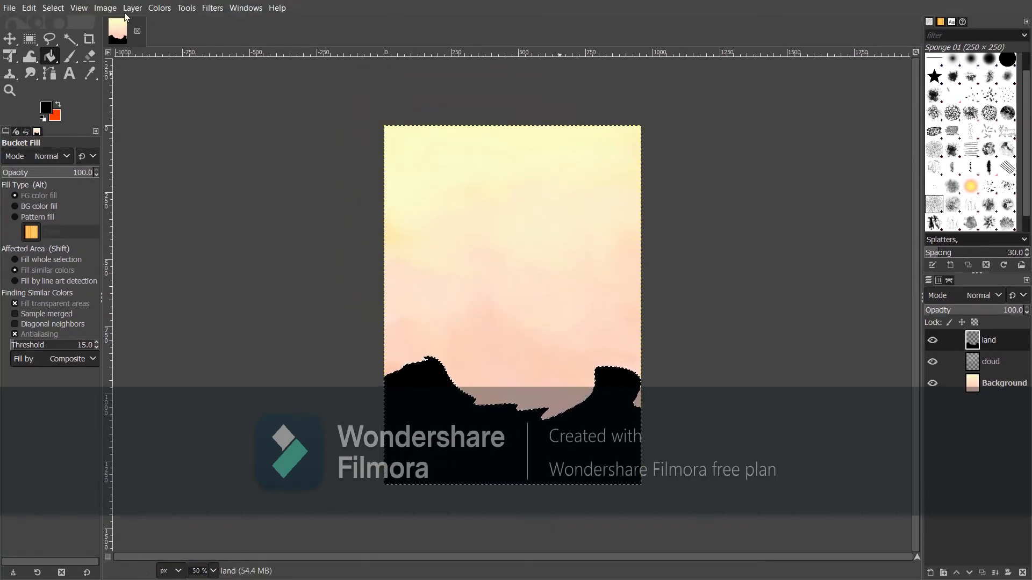
Switch to View > Fullscreen and create a transparent layer named 'tree' below land
left_click(79, 9)
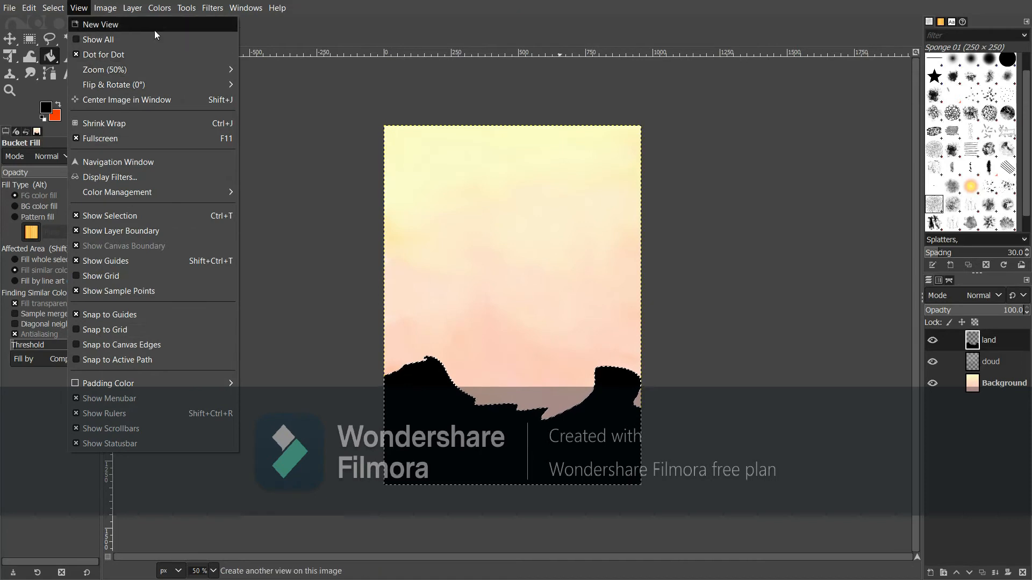
left_click(150, 138)
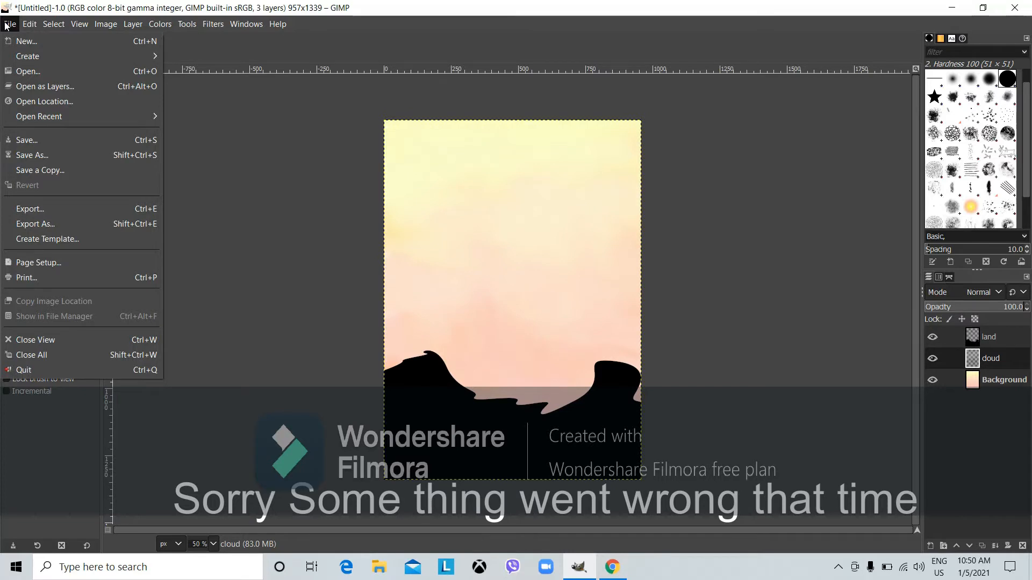
mouse_move(30, 25)
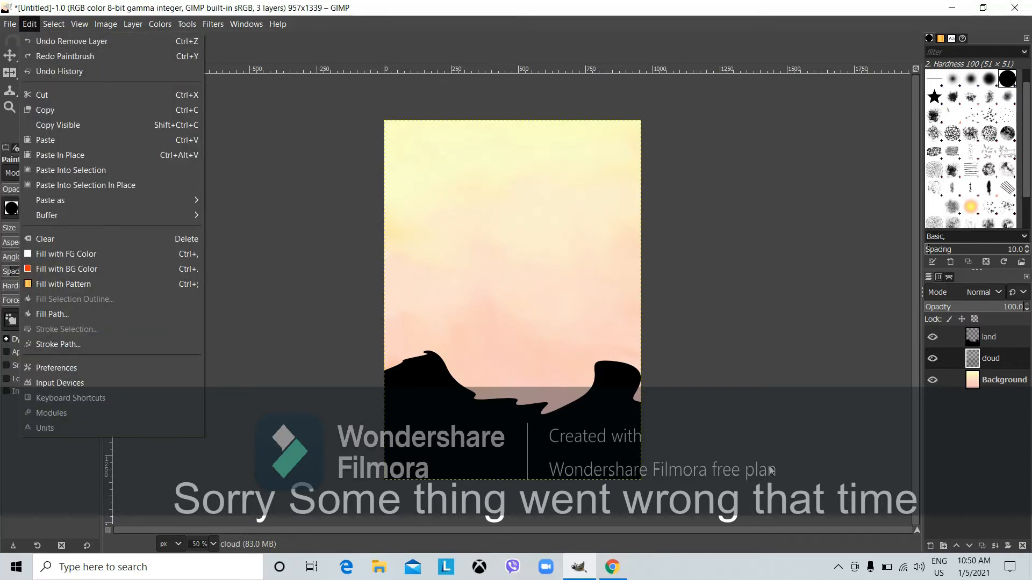
left_click(929, 547)
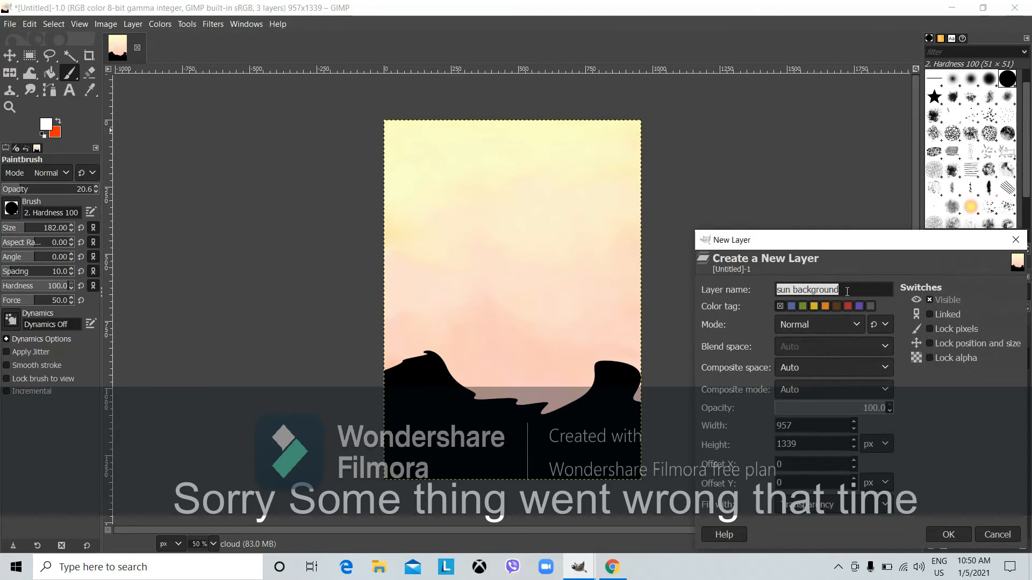
type("tree")
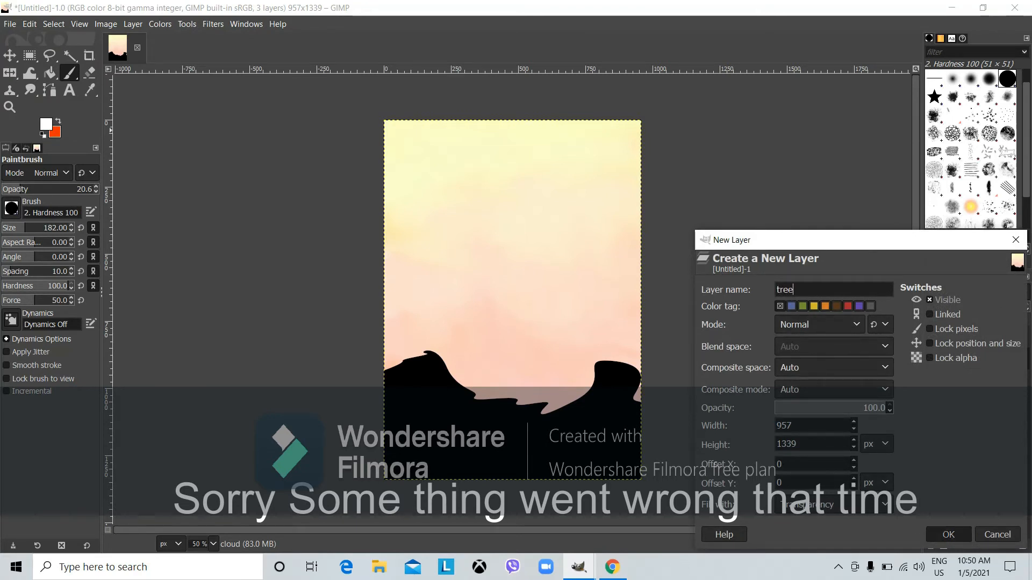
left_click(948, 535)
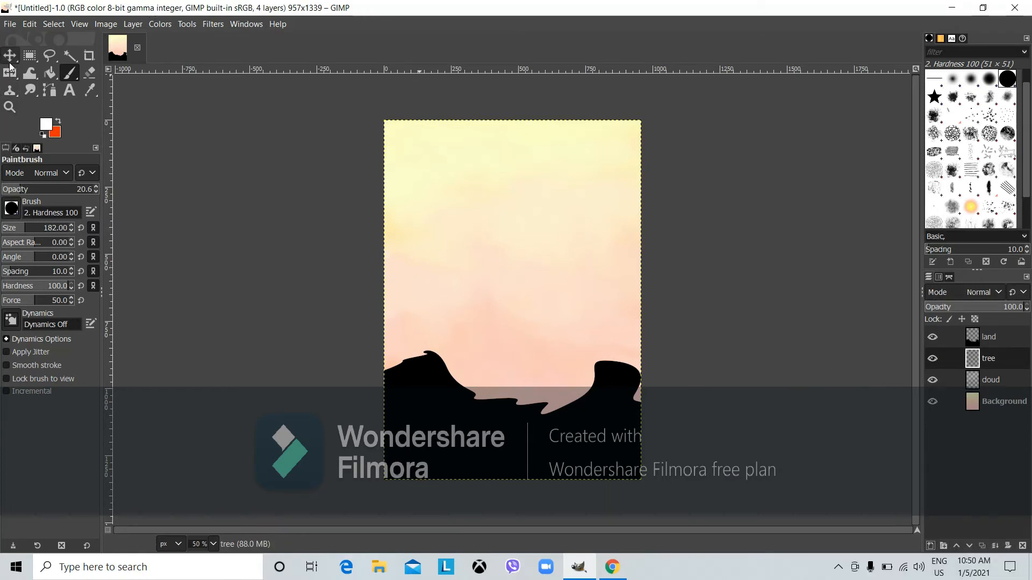
left_click(11, 25)
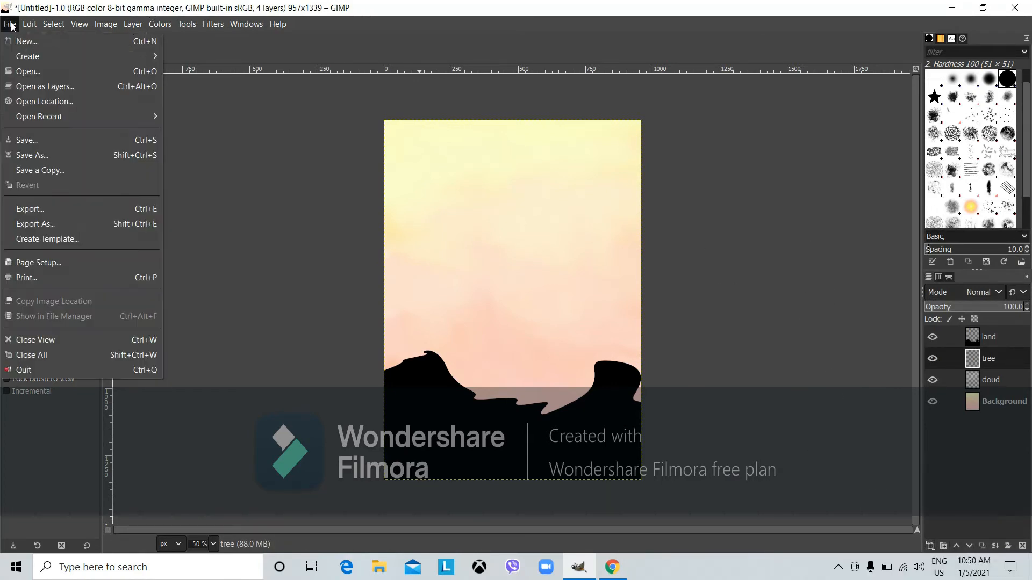
Open unnamed.png as a layer and move the tree down-left onto the left hill
left_click(46, 89)
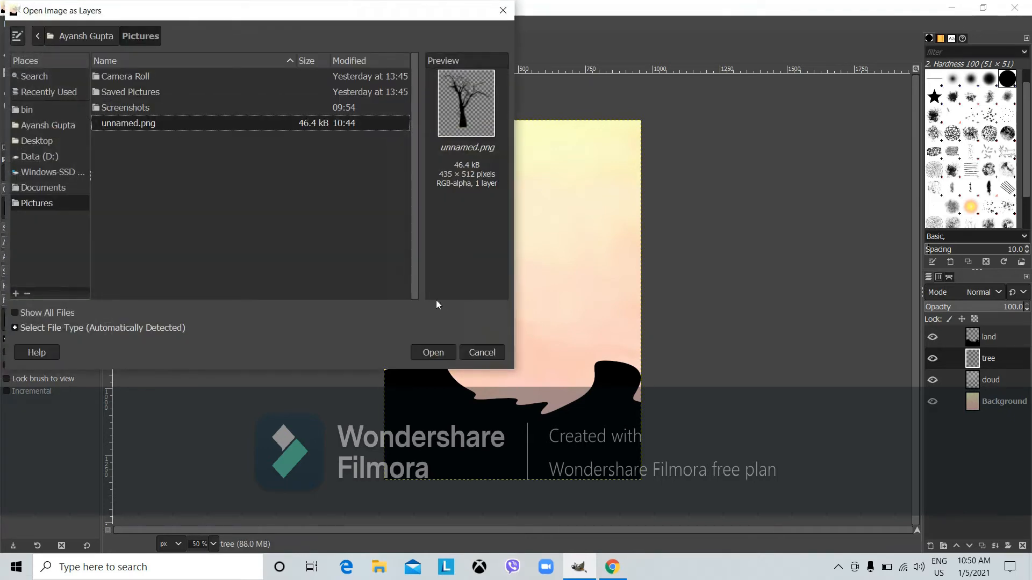
left_click(437, 356)
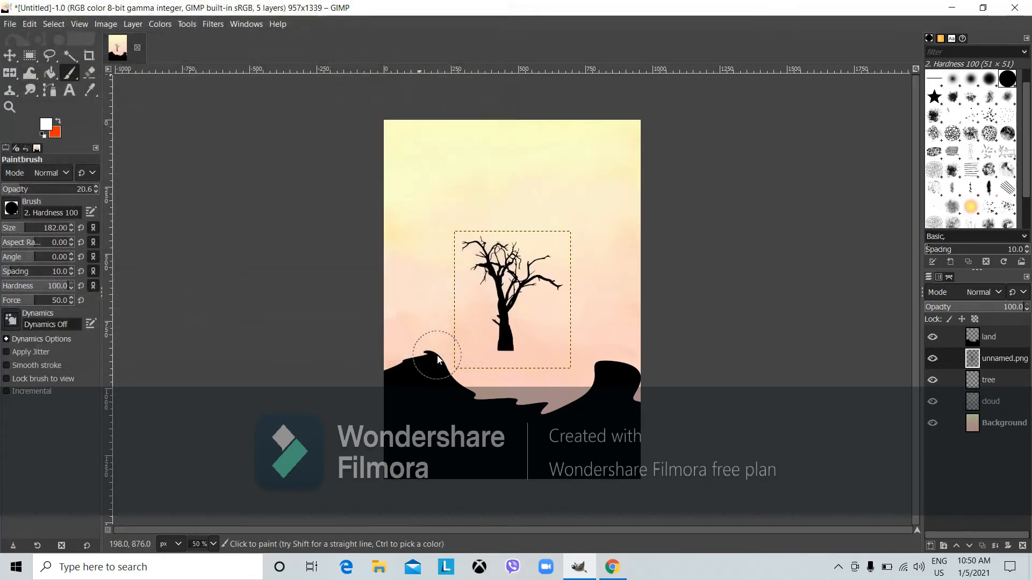
left_click(970, 377)
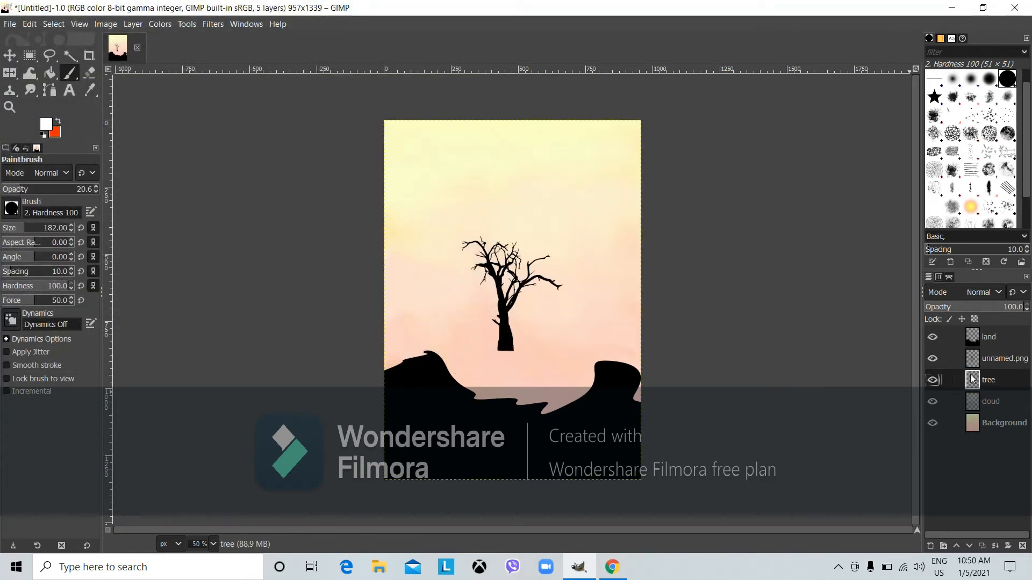
left_click(10, 56)
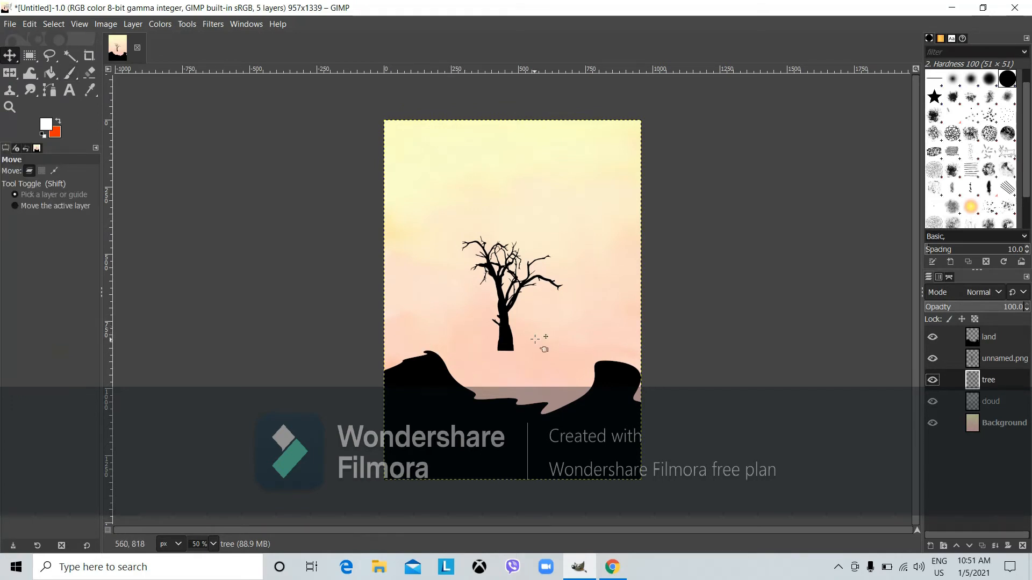
left_click_drag(506, 343, 430, 355)
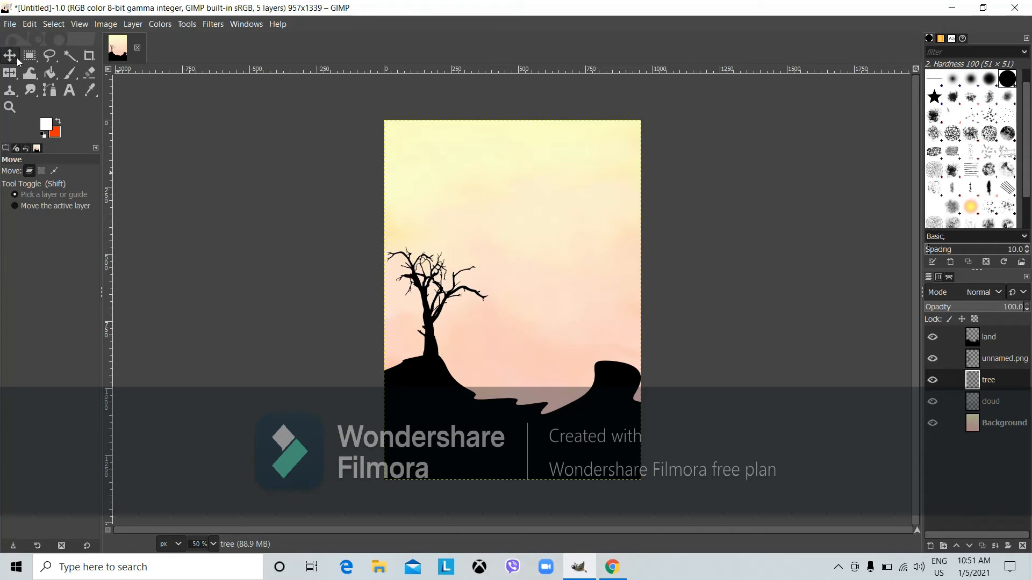
right_click(12, 74)
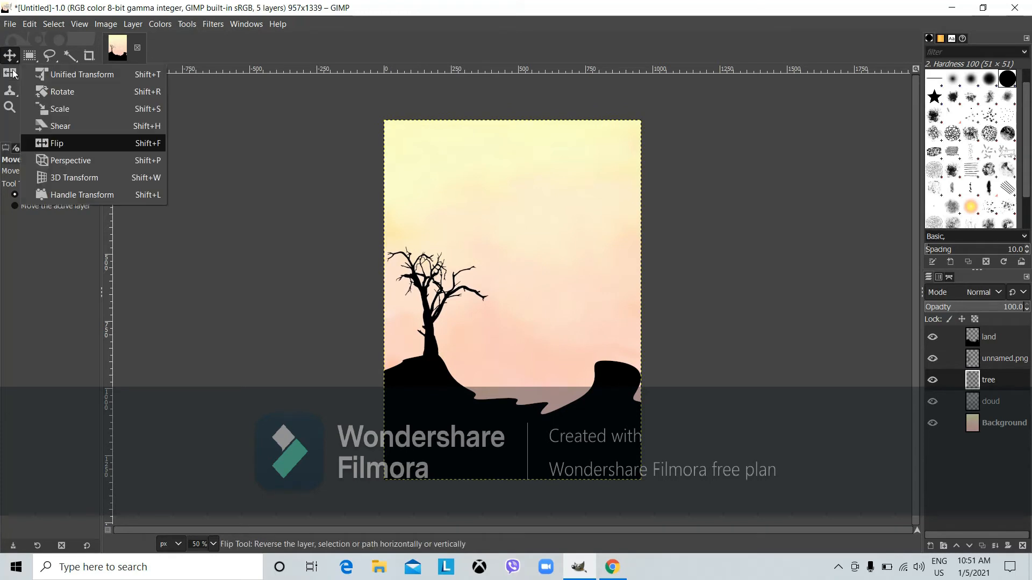
Scale the unnamed.png tree layer up to 792×932 px and slide it to the left edge
left_click(63, 105)
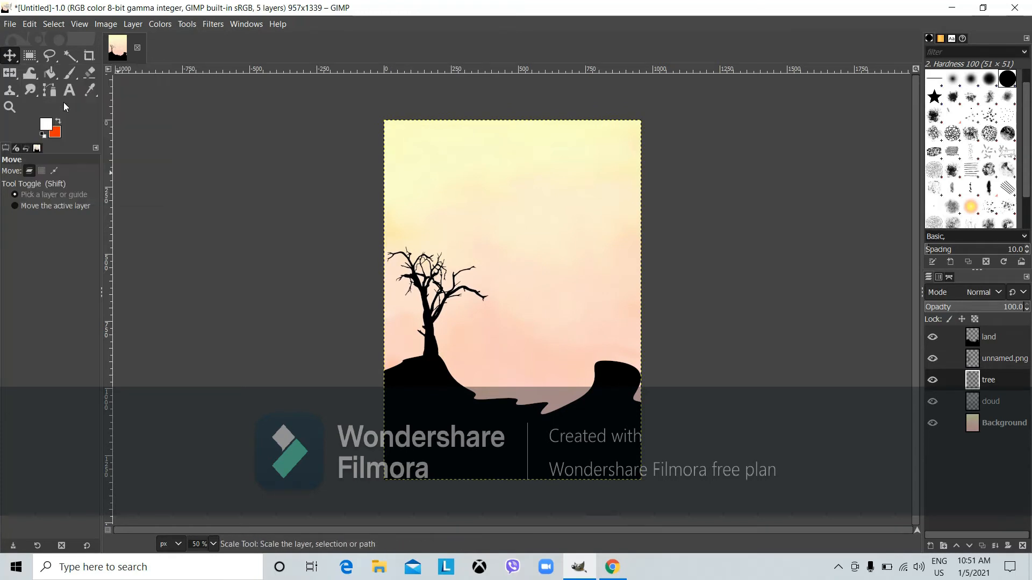
right_click(435, 301)
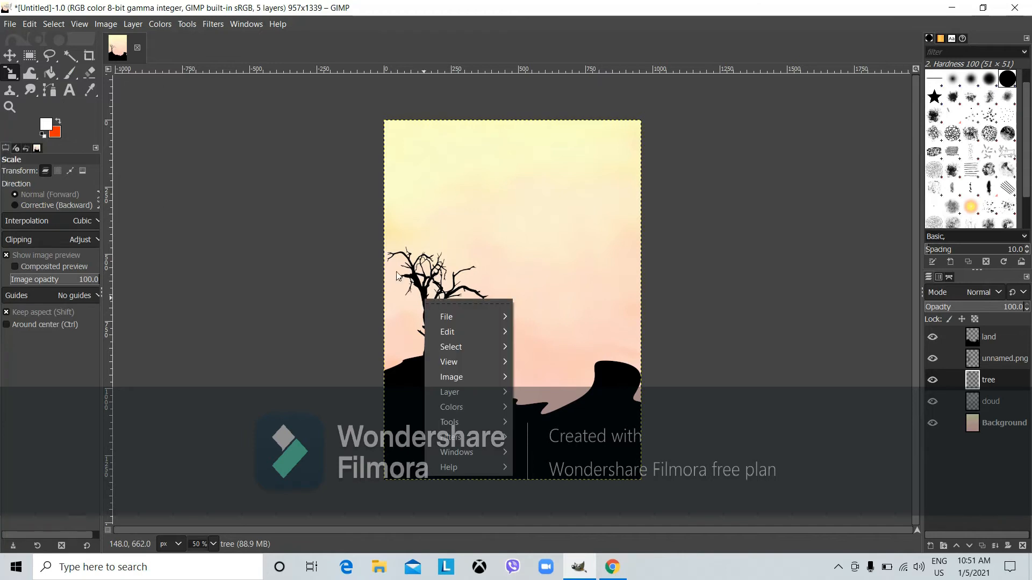
left_click(420, 283)
left_click(423, 283)
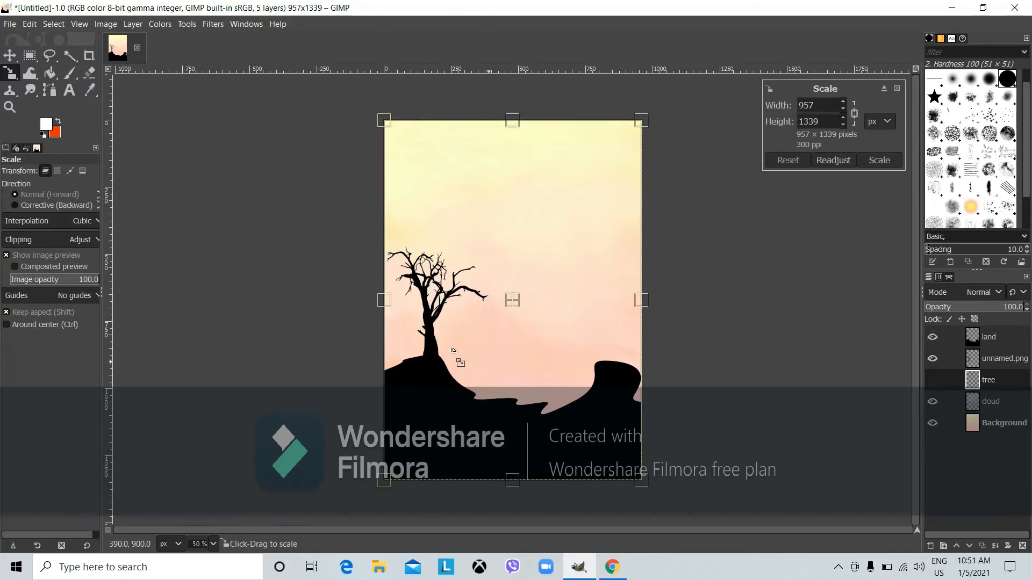
left_click(971, 359)
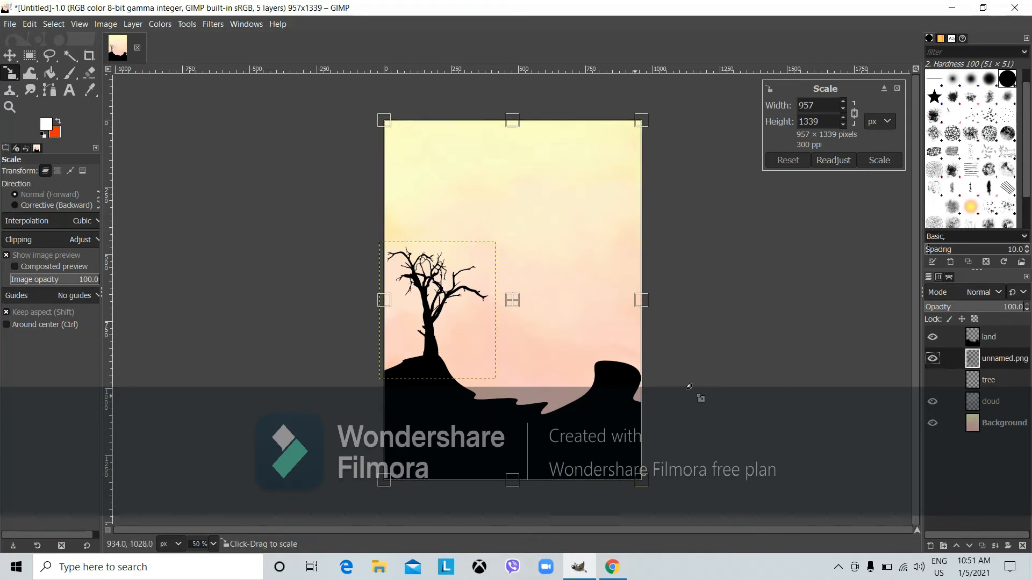
left_click(425, 329)
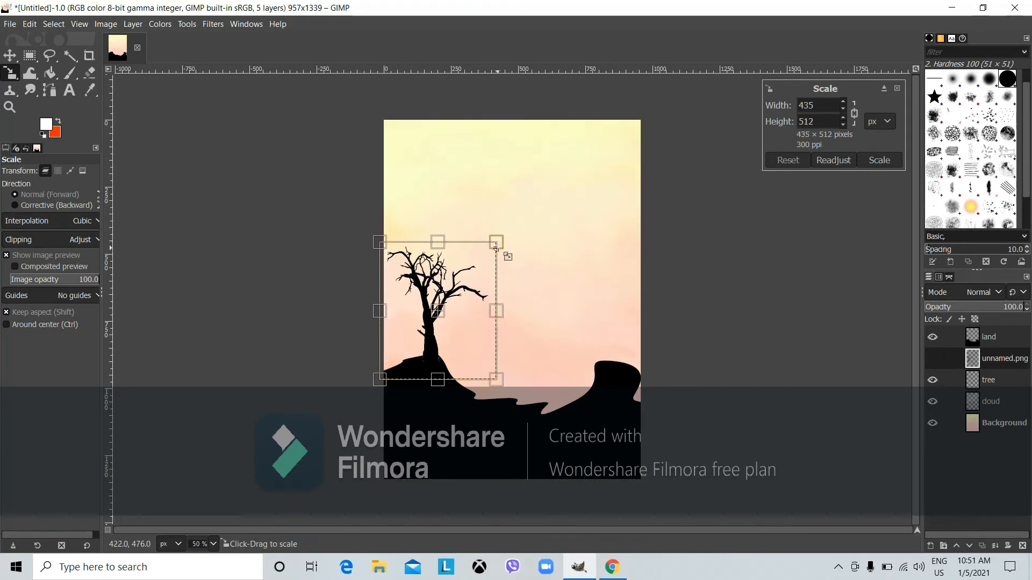
left_click_drag(497, 242, 610, 138)
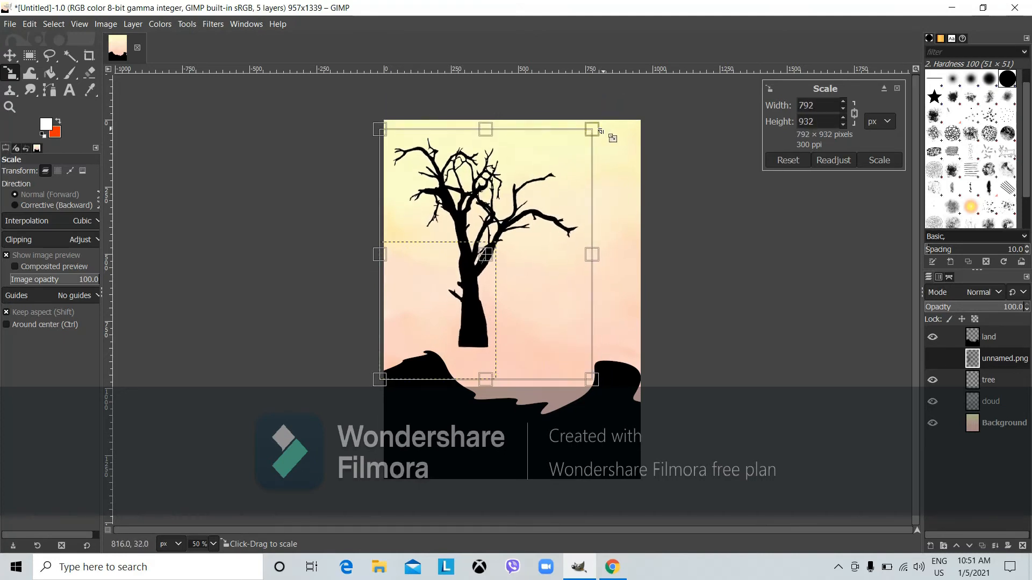
left_click(868, 161)
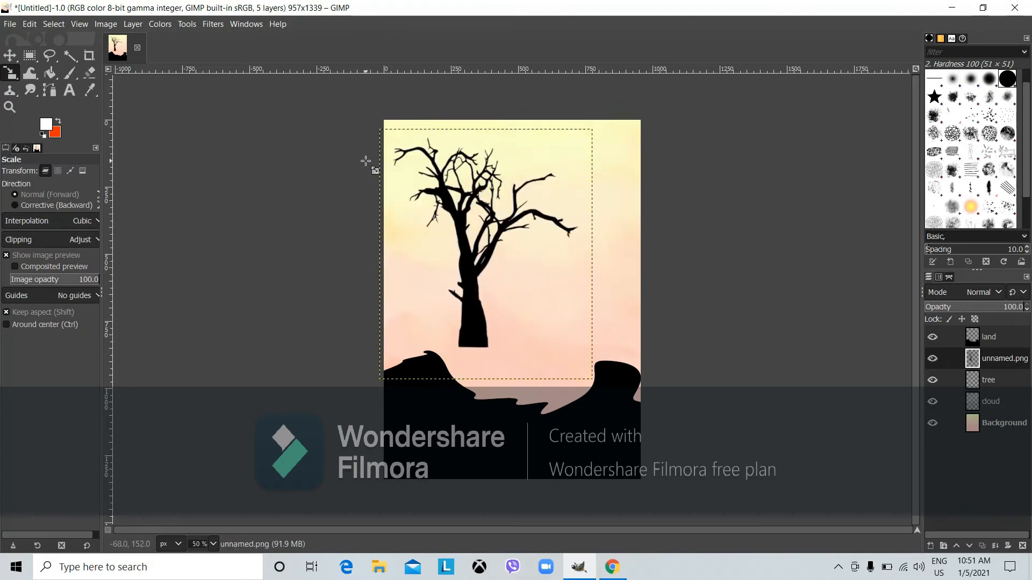
left_click(8, 54)
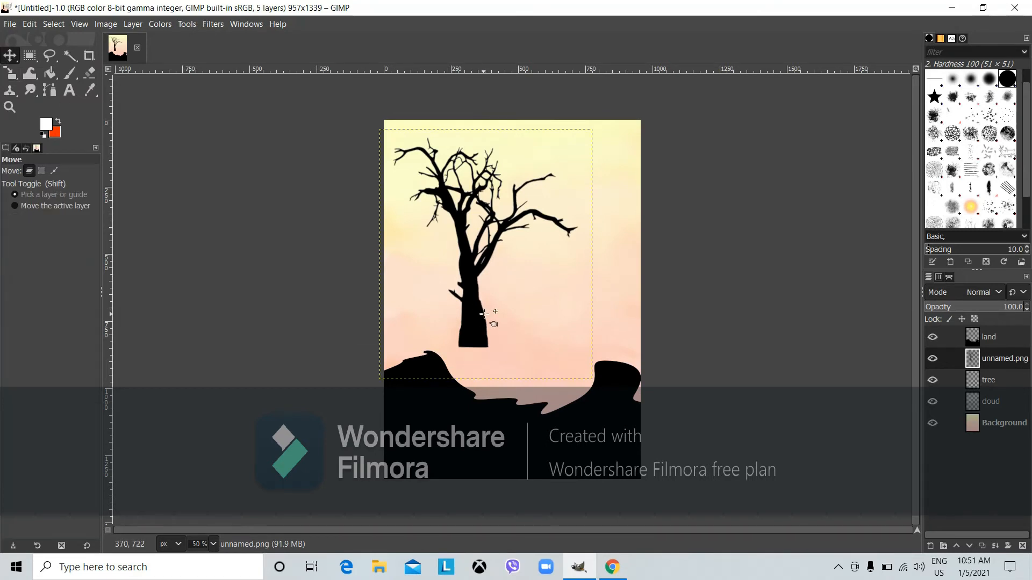
left_click_drag(478, 312, 428, 337)
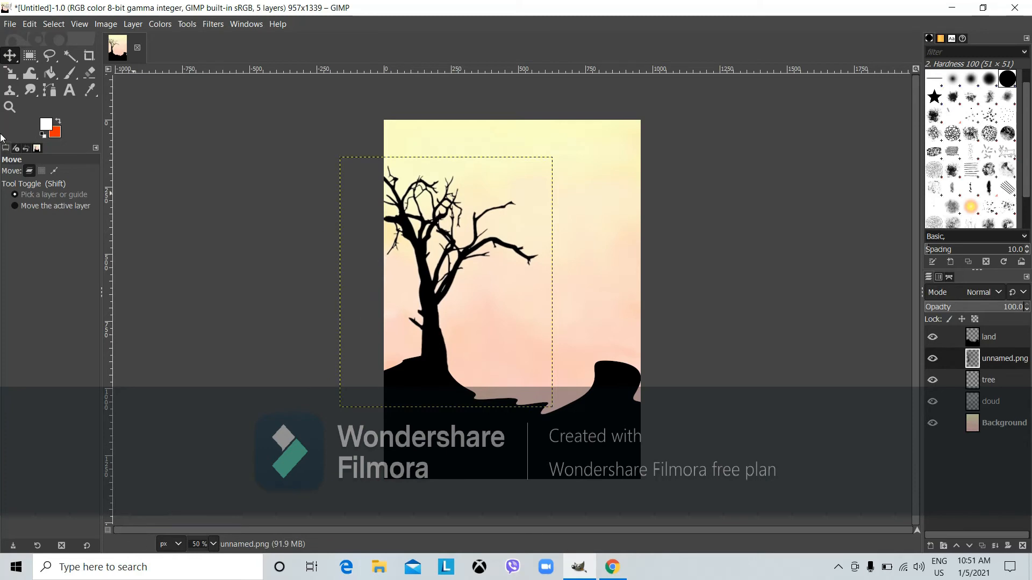
Duplicate the unnamed.png tree layer and move the copy to the right side
left_click(4, 25)
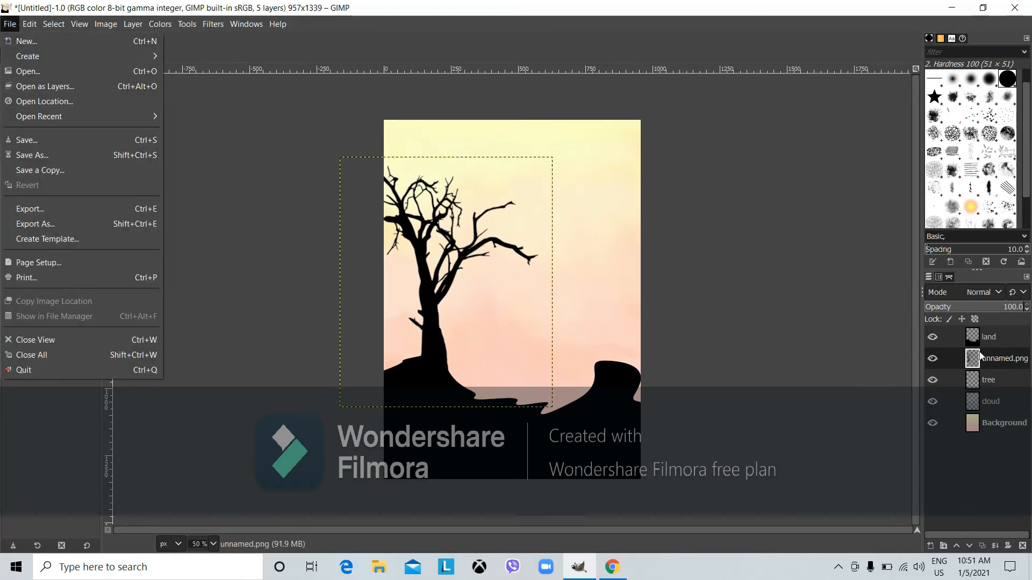
key("Escape")
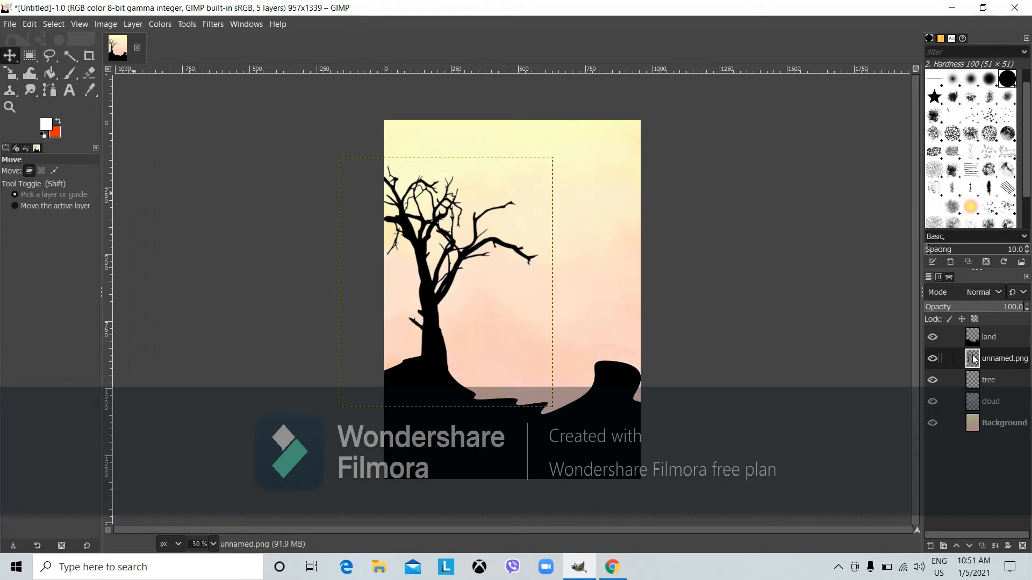
right_click(972, 355)
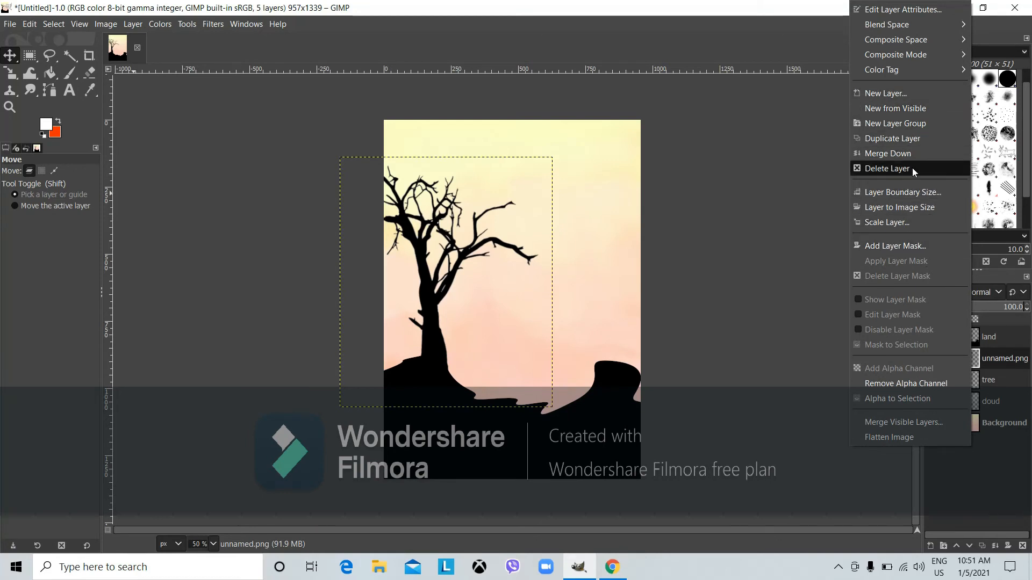
left_click(904, 143)
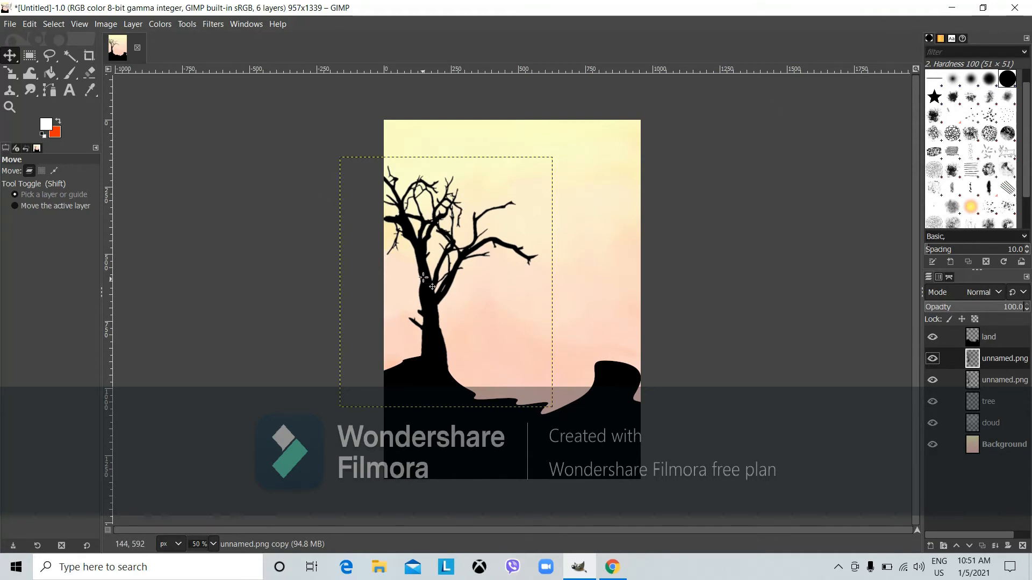
left_click_drag(432, 302, 564, 342)
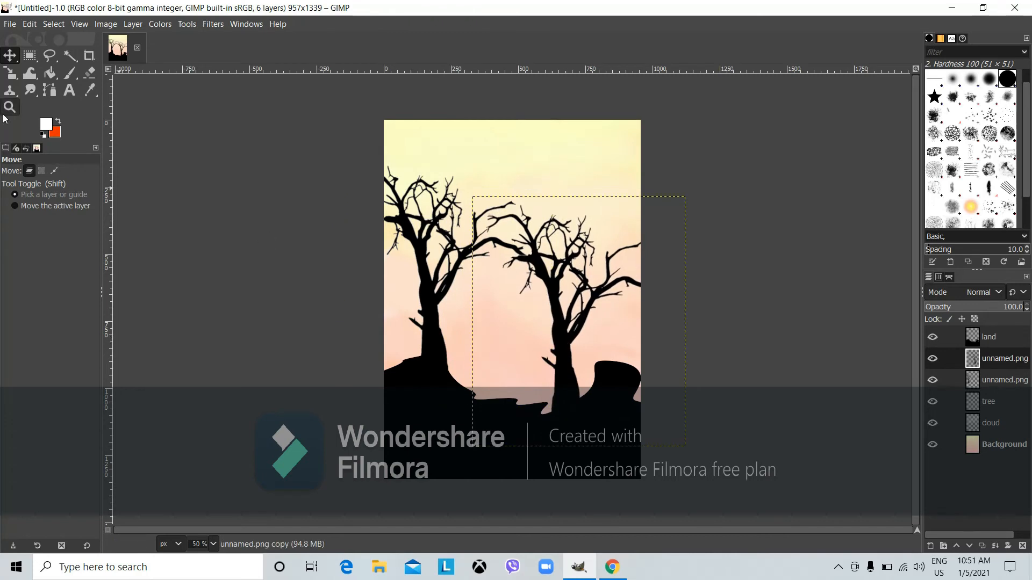
Flip the tree copy horizontally and reposition it so the branches arch toward each other
left_click(11, 74)
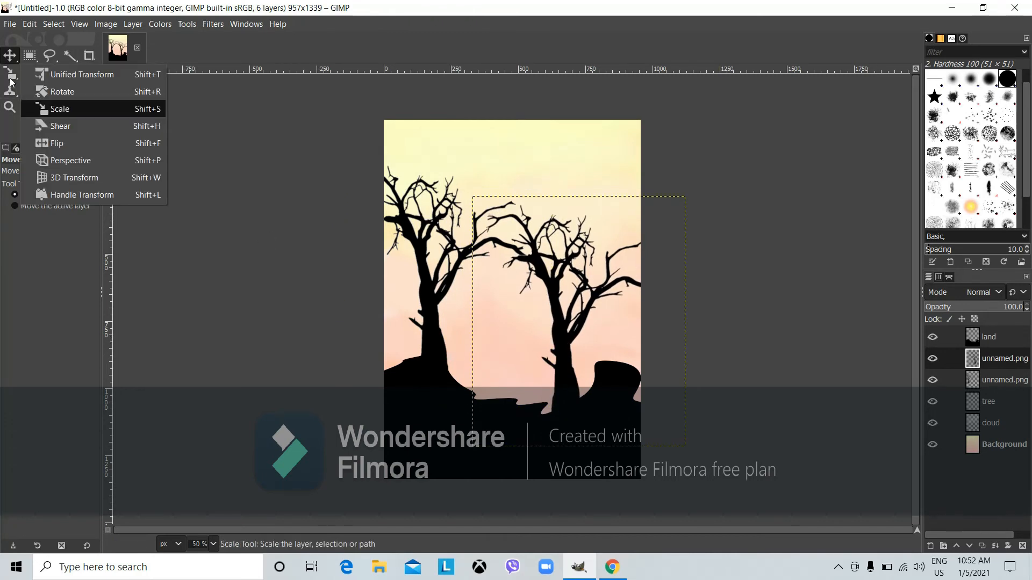
left_click(74, 143)
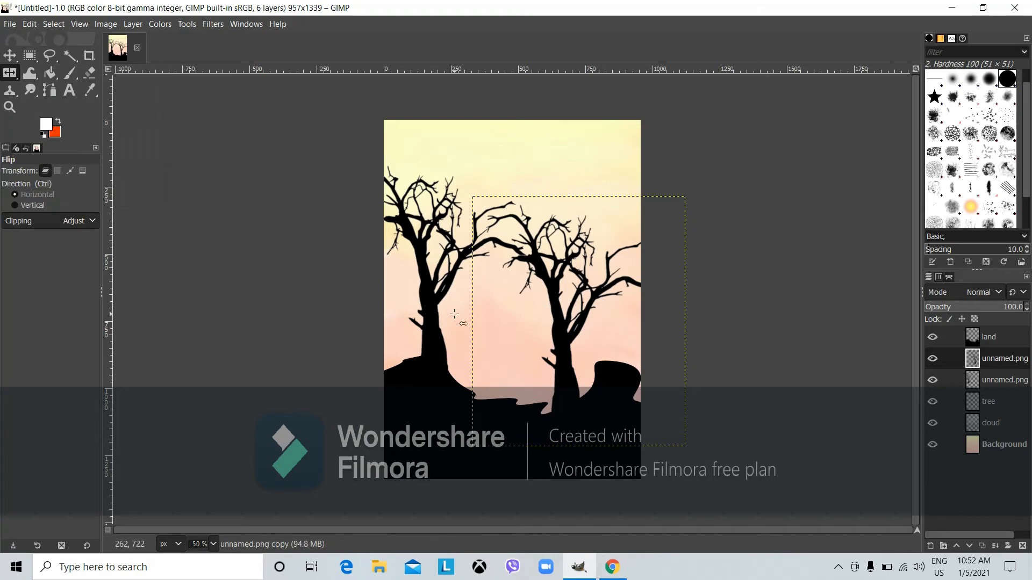
left_click(558, 373)
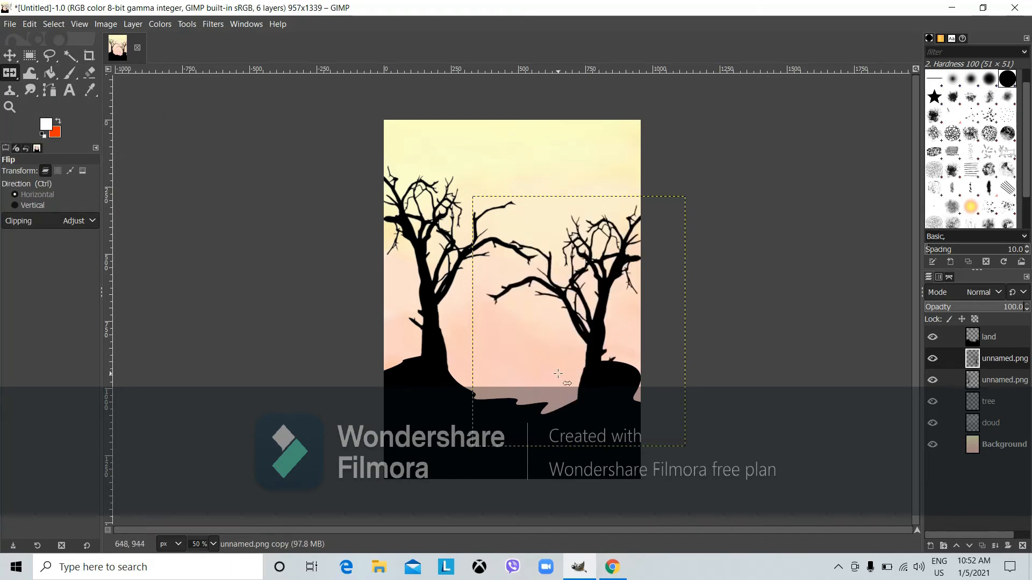
left_click(9, 56)
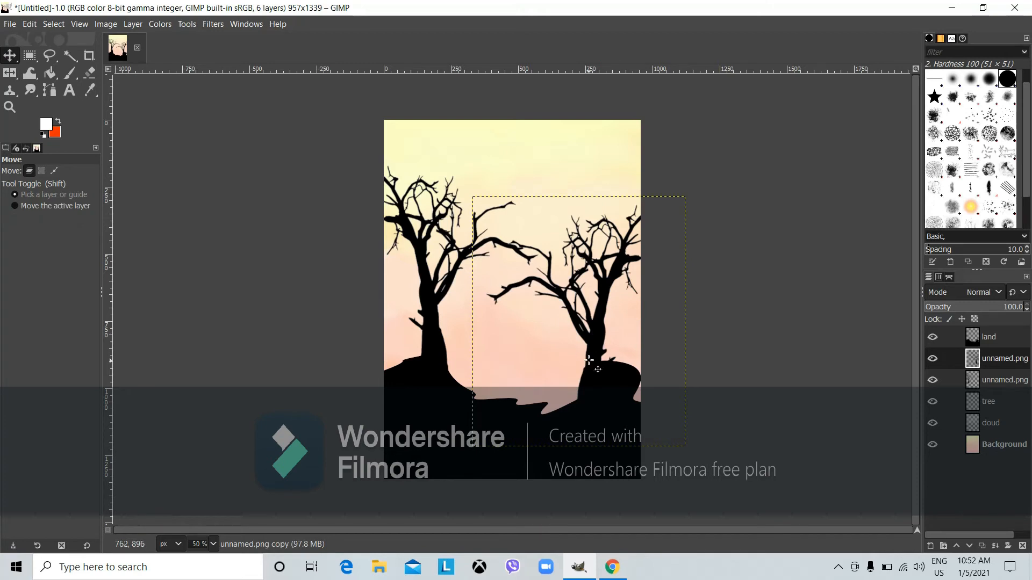
left_click_drag(588, 360, 613, 323)
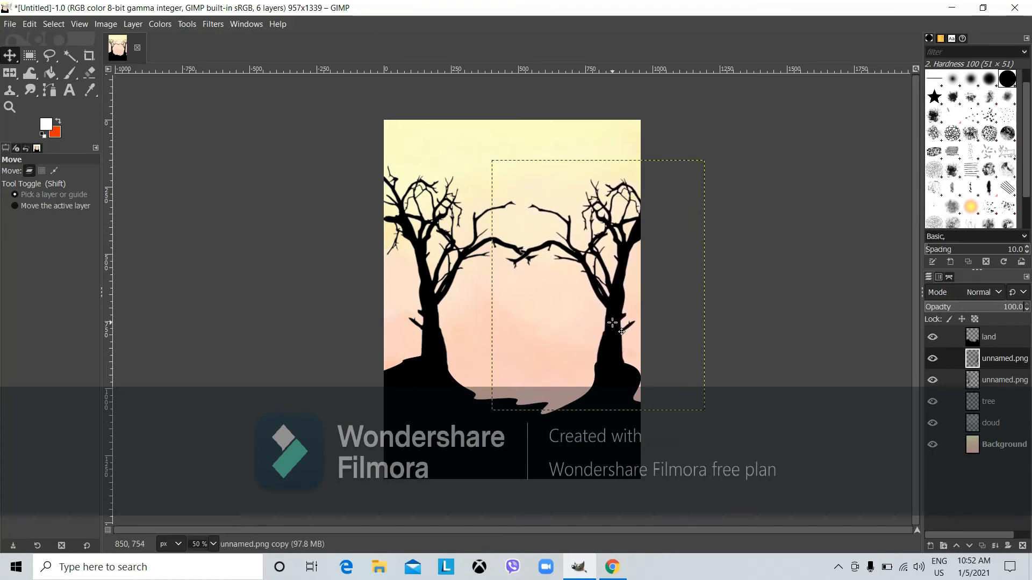
Add a new transparent layer named 'sun'
left_click(934, 547)
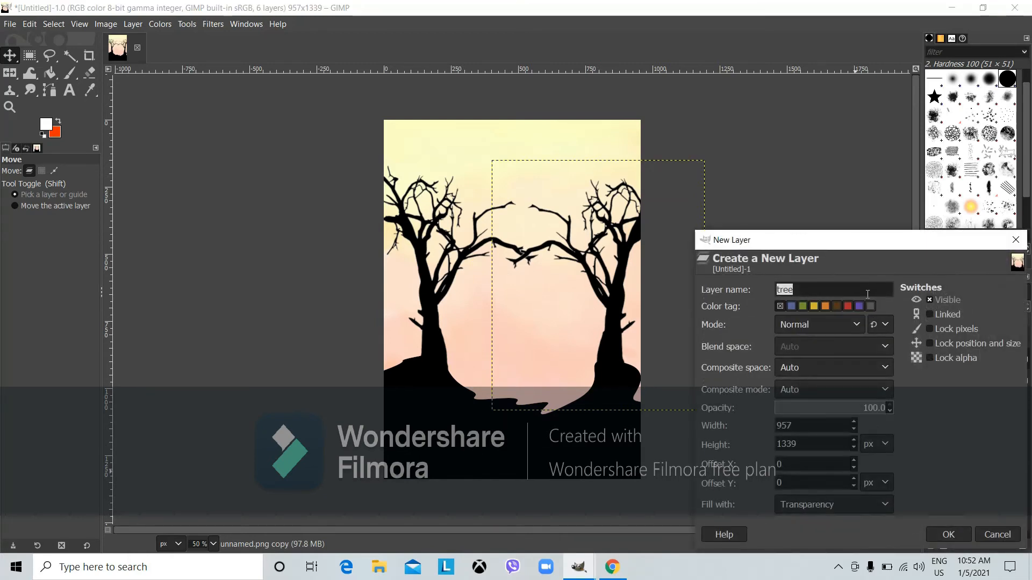
type("sun")
key("Return")
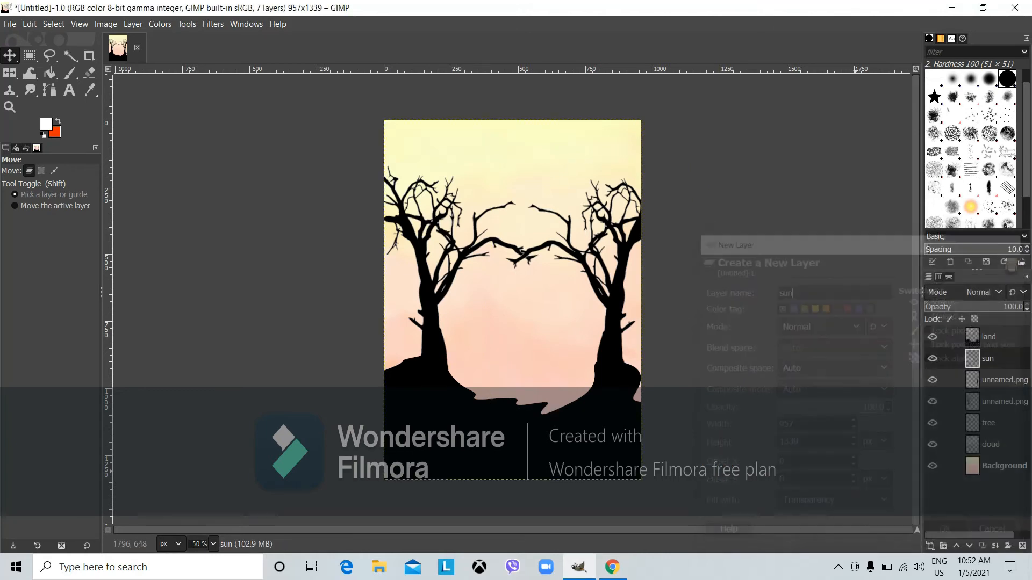
Delete the empty 'tree' layer and make the sun layer active
left_click(987, 422)
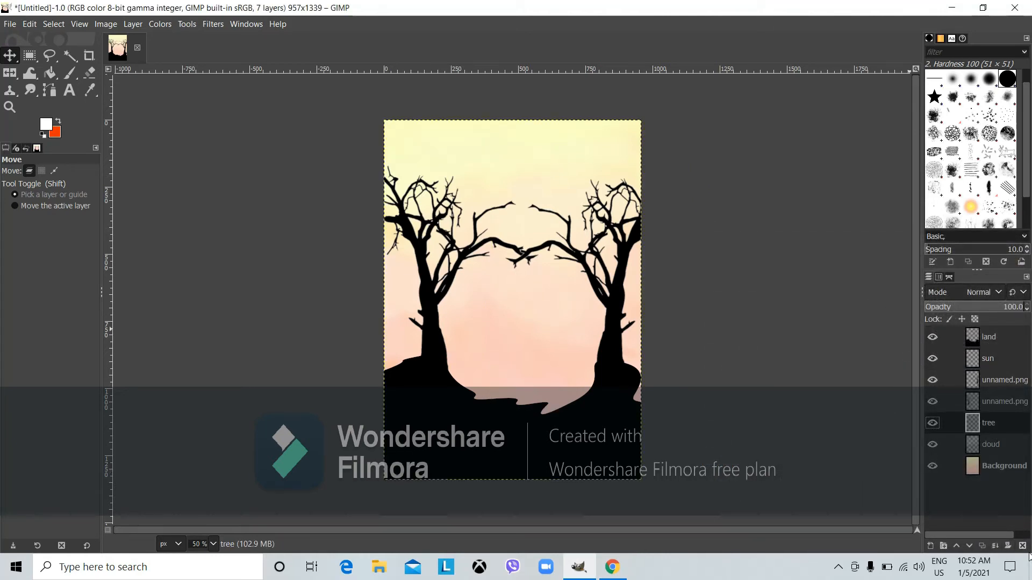
left_click(1023, 546)
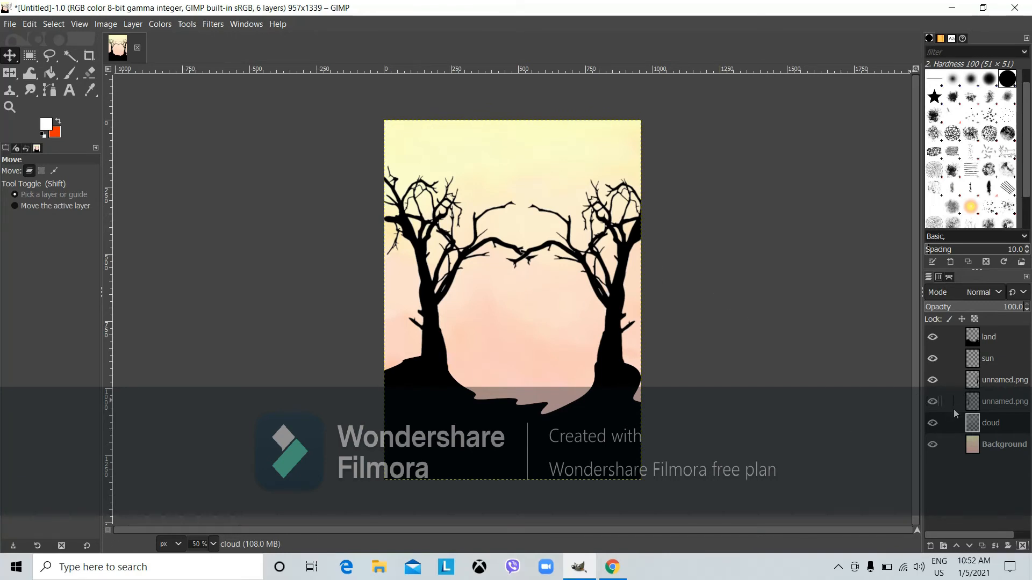
left_click(982, 357)
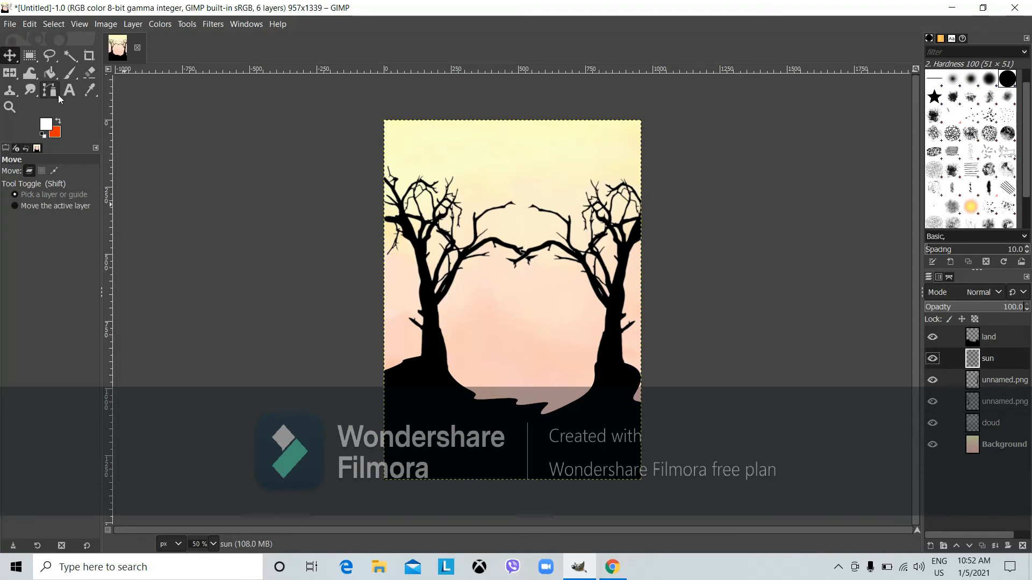
Paint a round yellow sun between the two trees with the Paintbrush
left_click(72, 76)
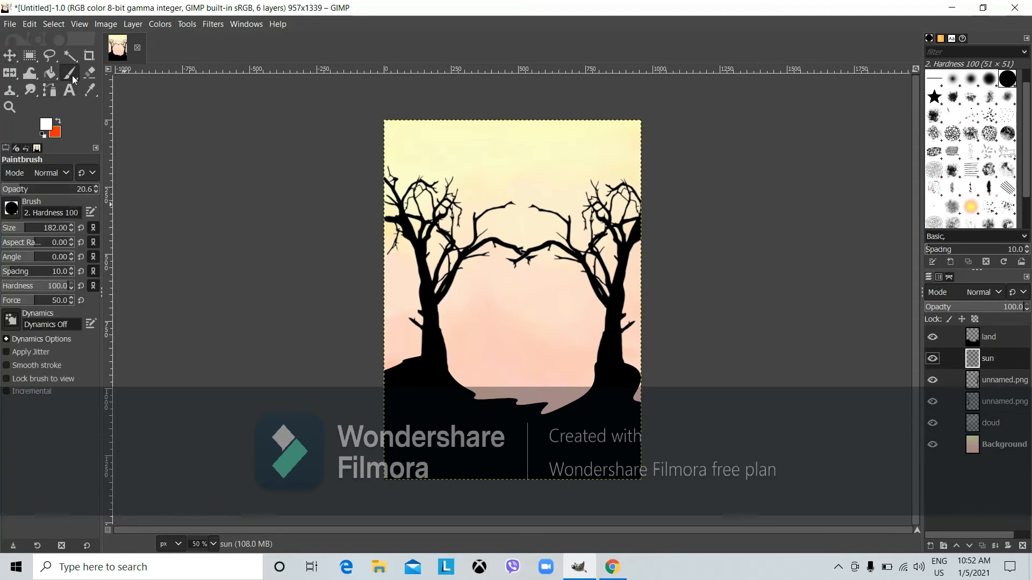
left_click(45, 129)
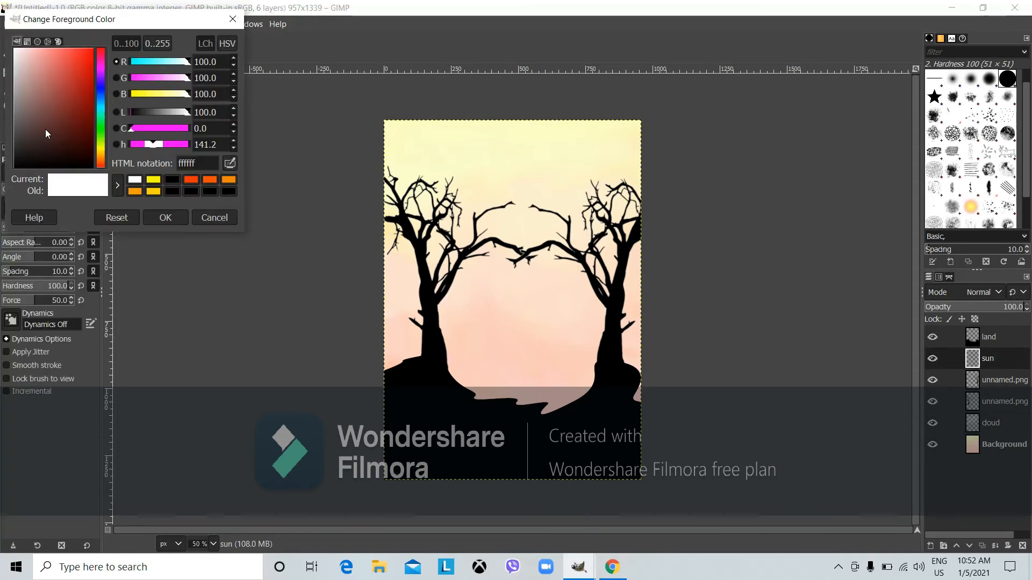
left_click(151, 183)
left_click(166, 218)
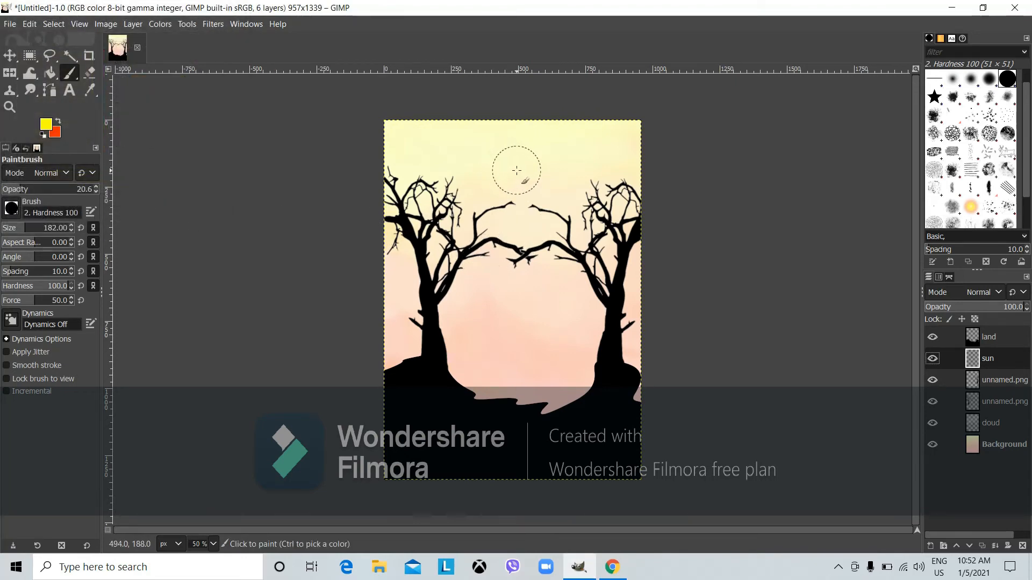
left_click(518, 289)
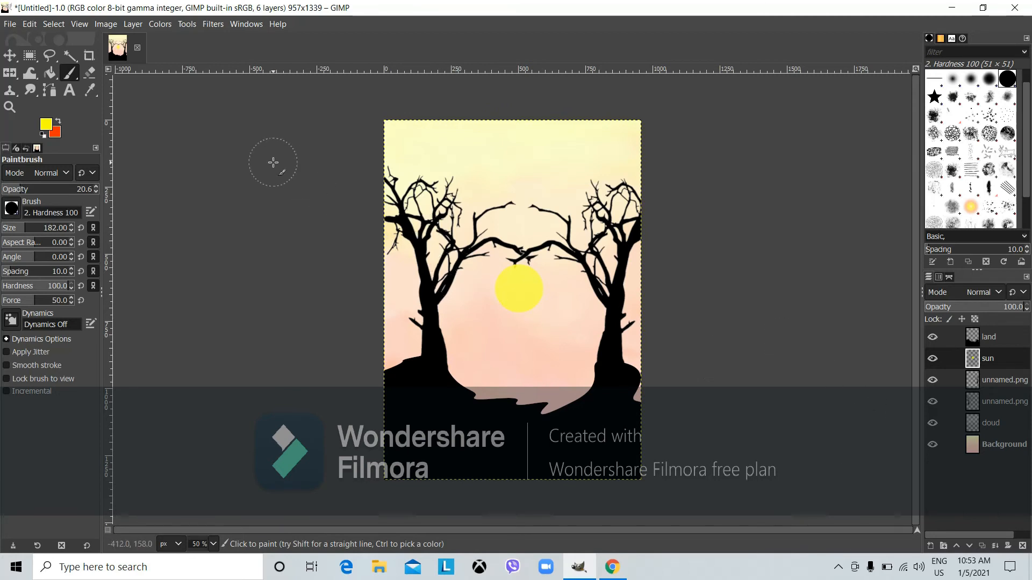
Set the foreground painting colour to white (ffffff)
left_click(12, 210)
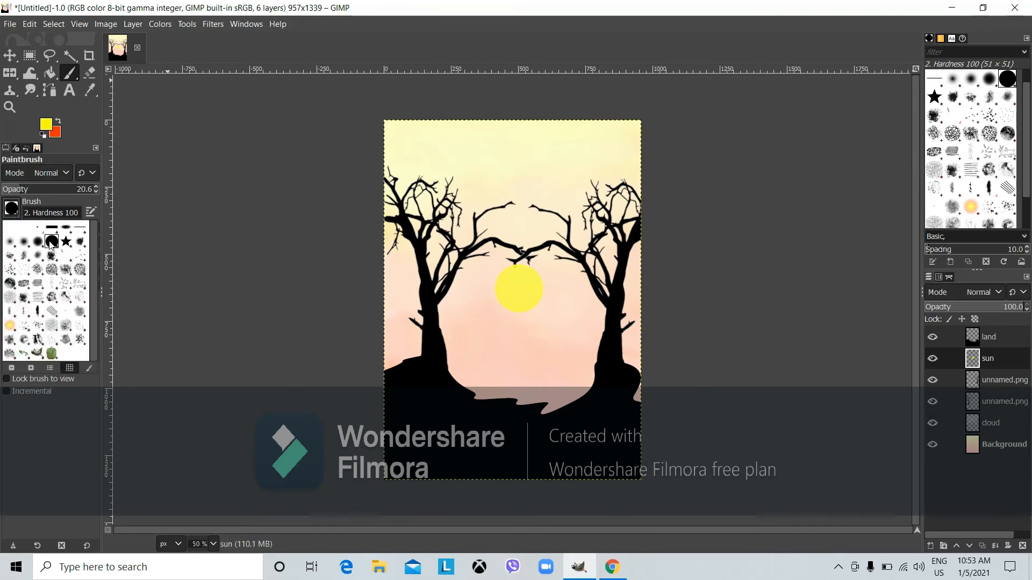
left_click(72, 194)
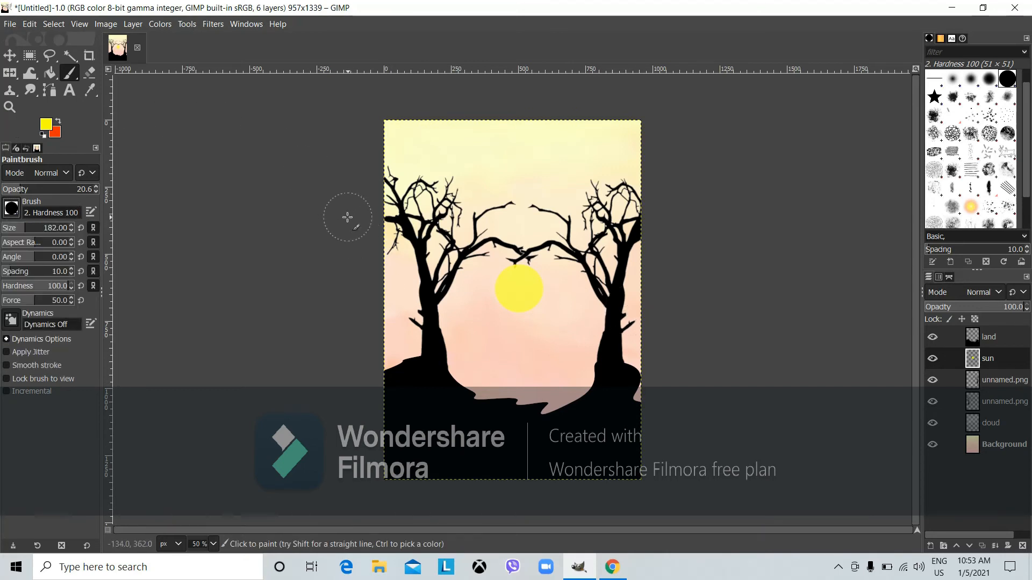
left_click(46, 124)
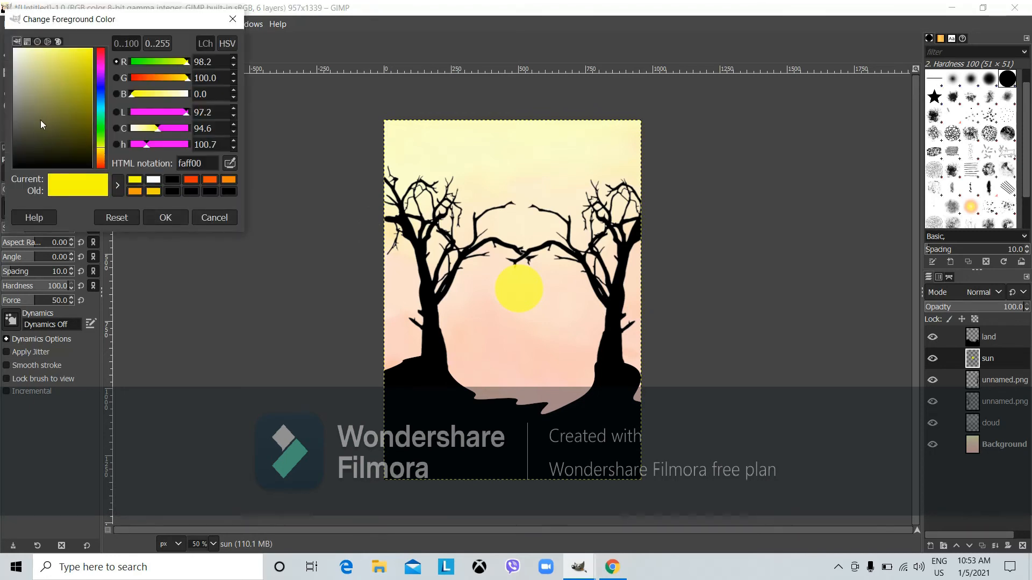
left_click_drag(40, 121, 3, 49)
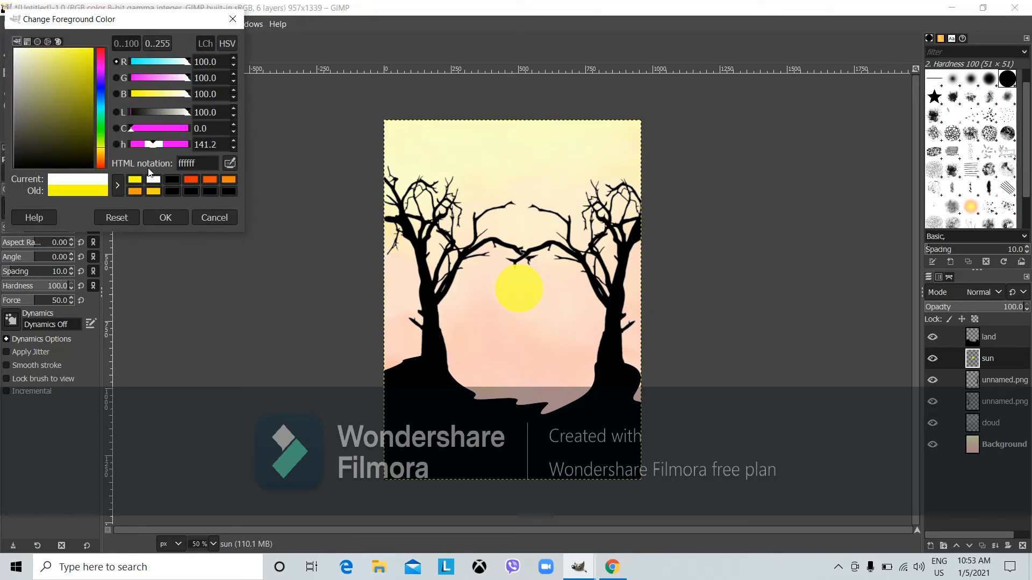
left_click(166, 218)
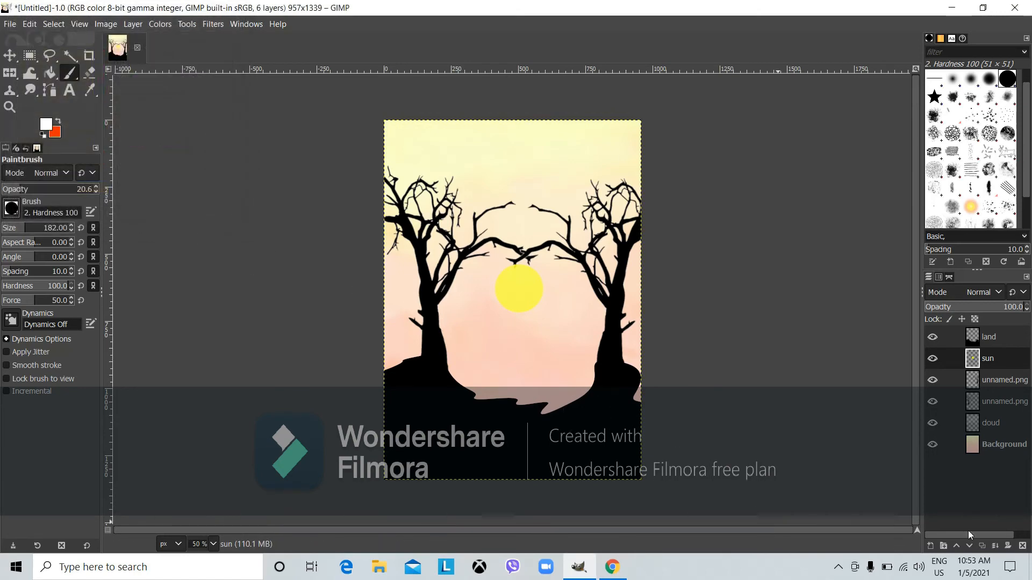
Create a new layer named 'sun layer'
left_click(930, 541)
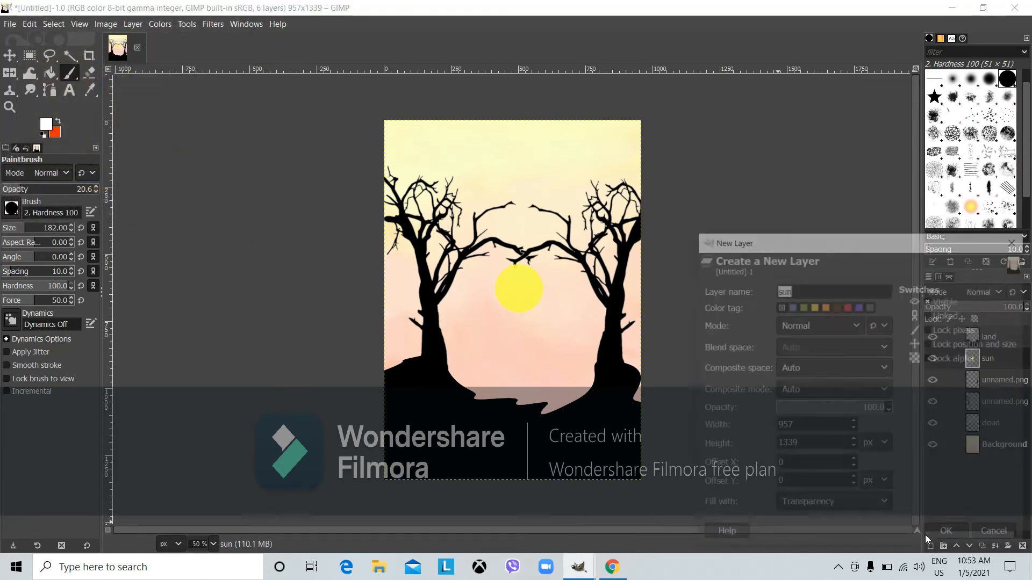
left_click(836, 291)
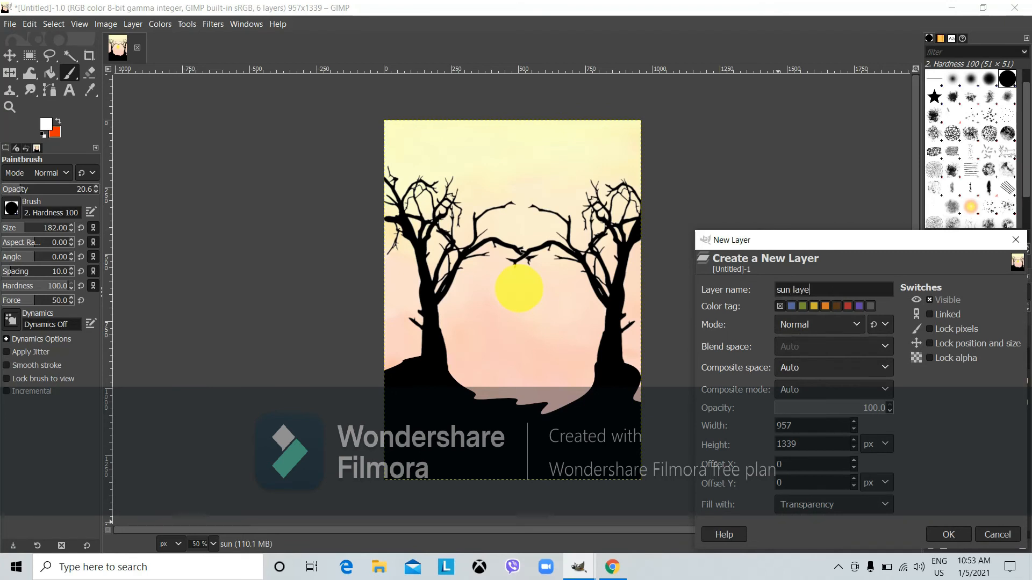
key("Return")
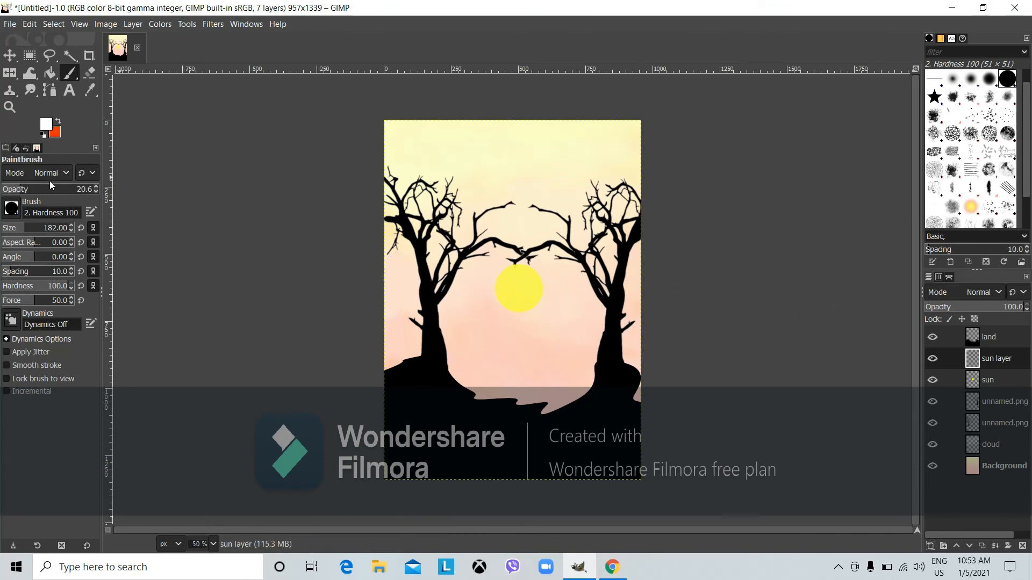
Set the paintbrush size to 238 px
left_click(34, 230)
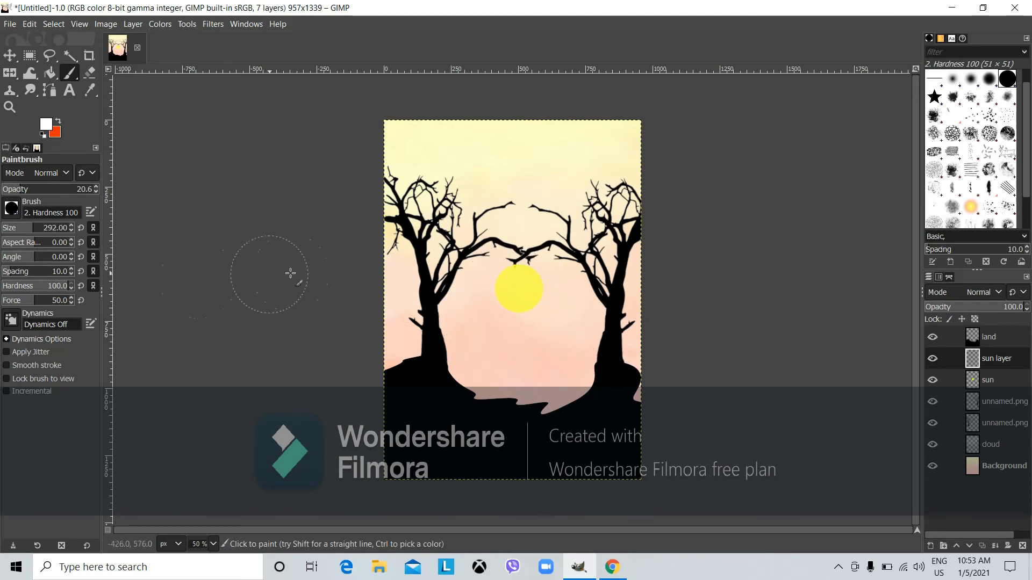
right_click(71, 230)
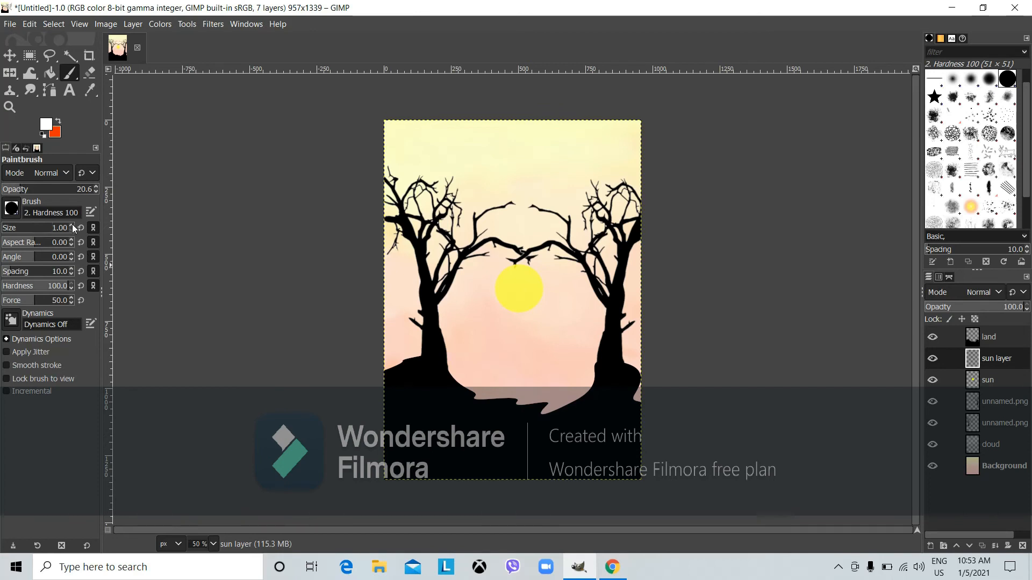
right_click(72, 225)
right_click(71, 230)
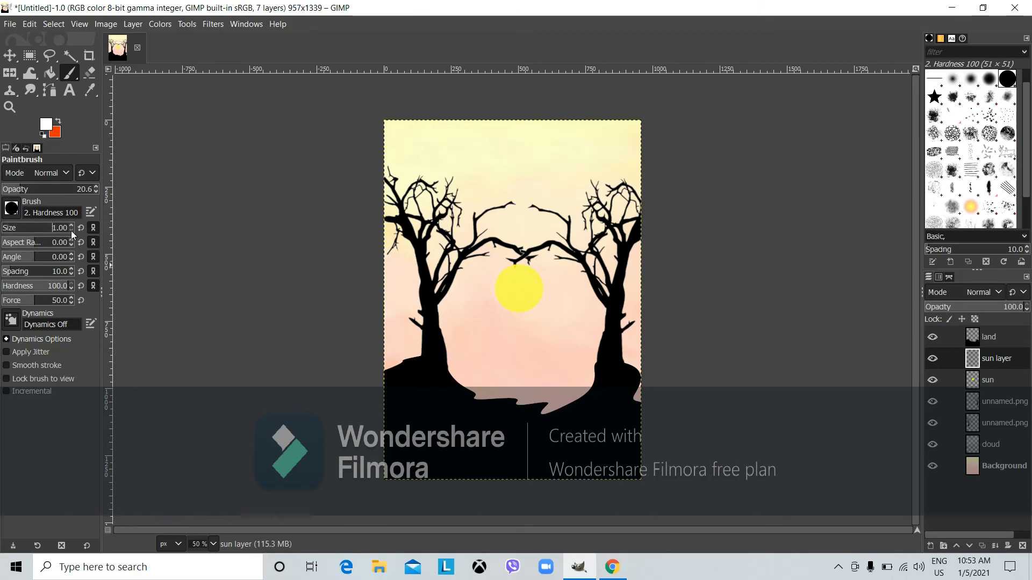
left_click(25, 231)
left_click(26, 230)
left_click(30, 227)
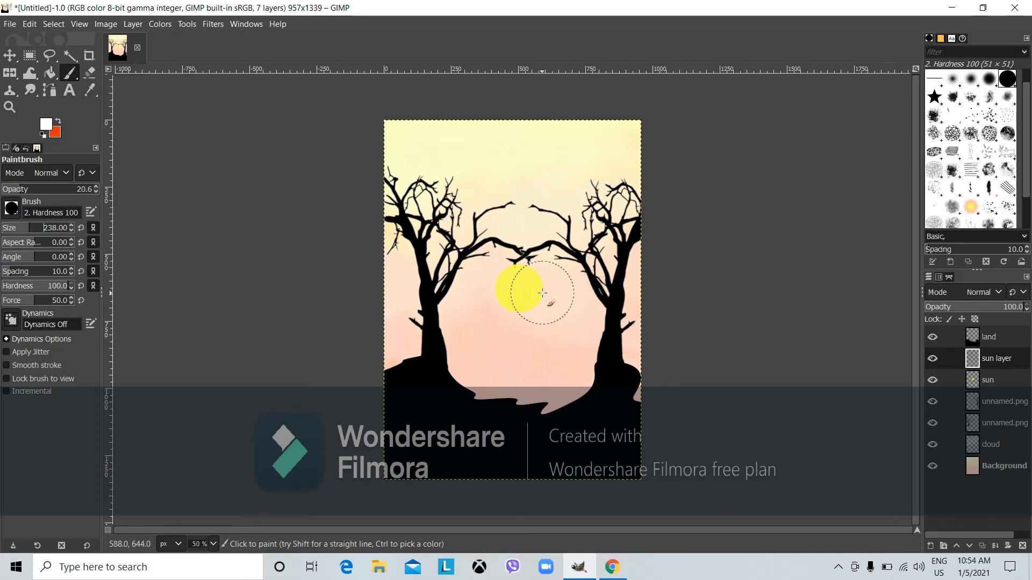
Dab a soft white glow over the sun and move 'sun layer' beneath 'sun'
right_click(520, 290)
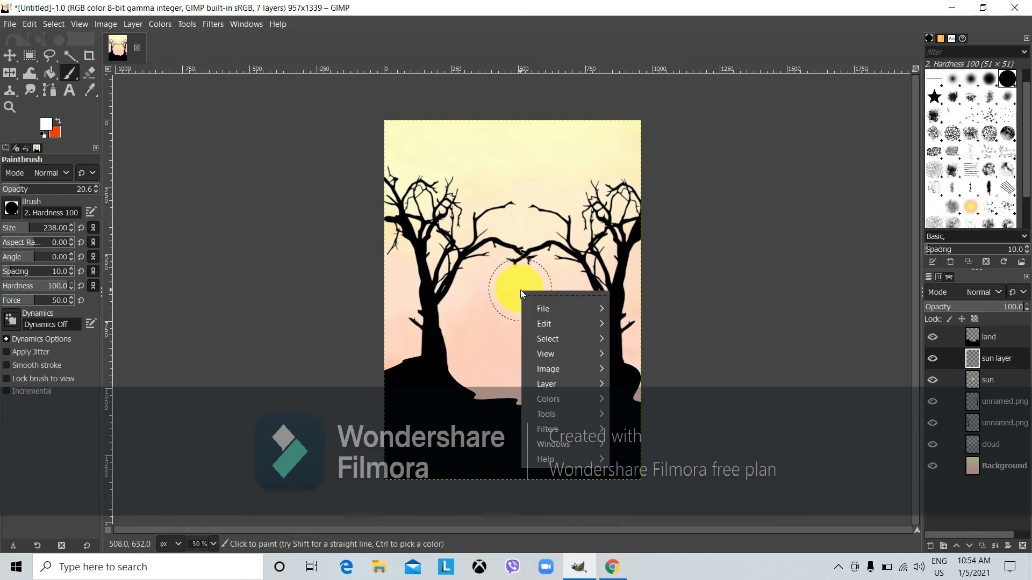
left_click(520, 289)
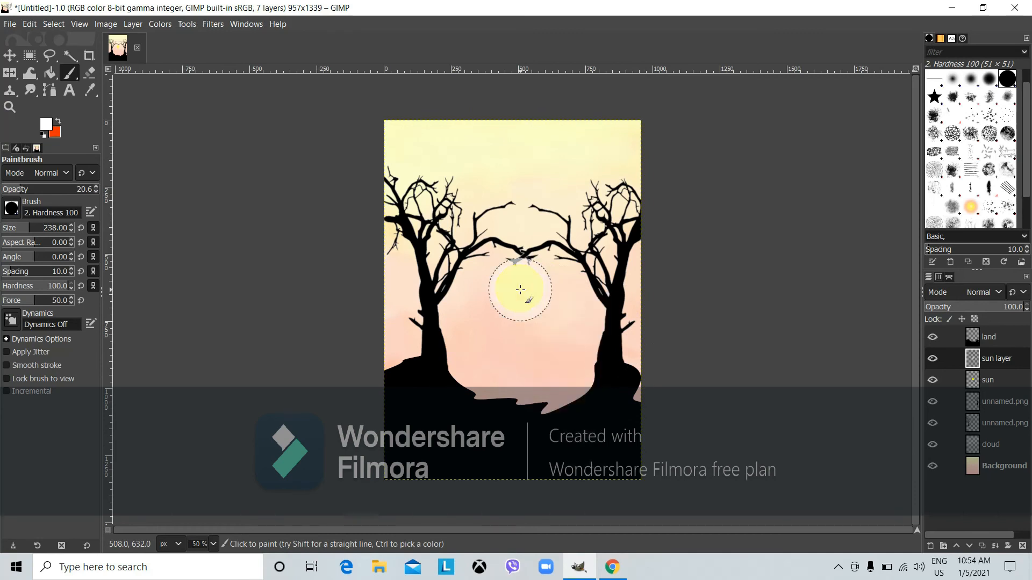
key("ctrl")
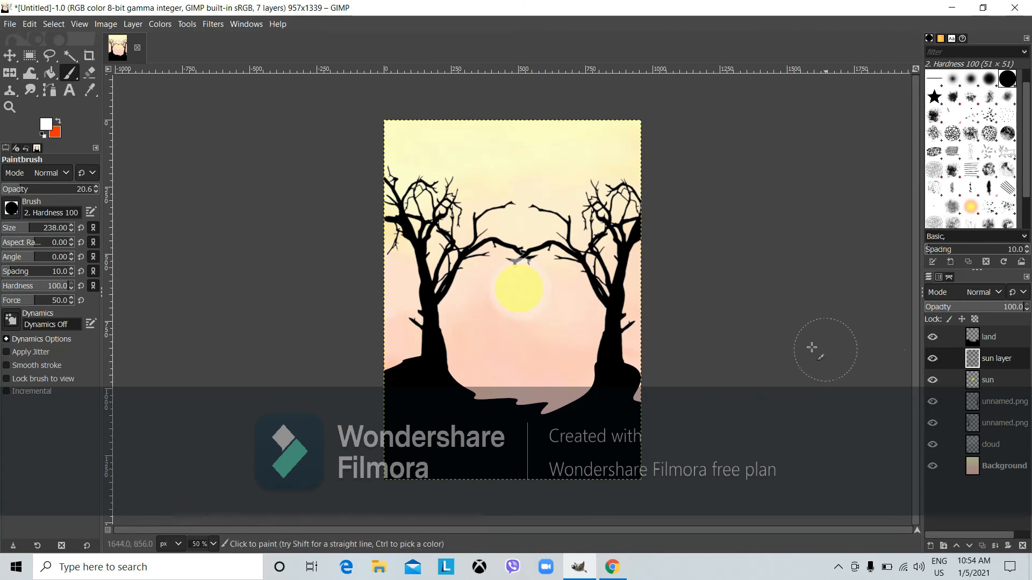
left_click(521, 289)
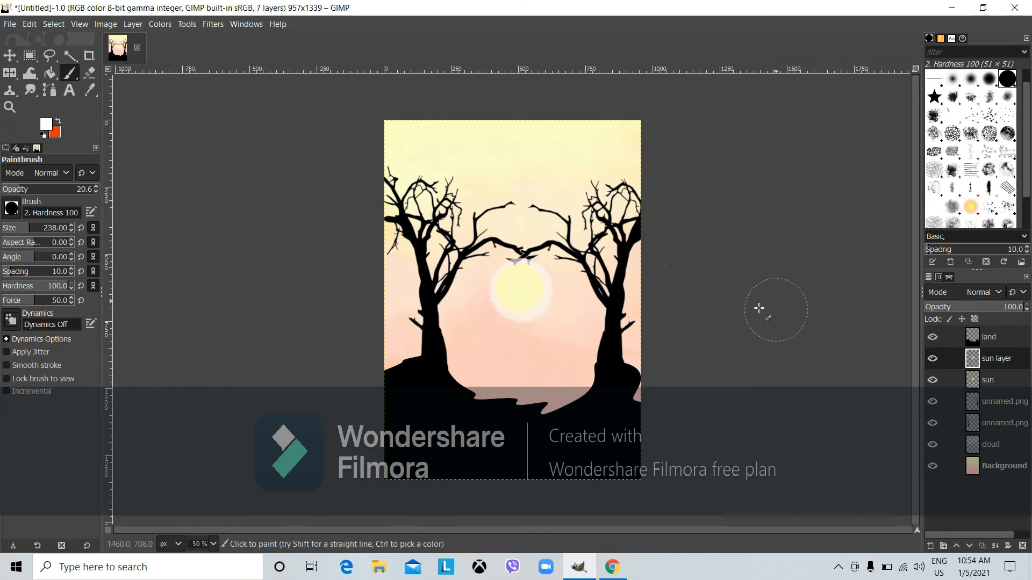
left_click_drag(979, 361, 981, 383)
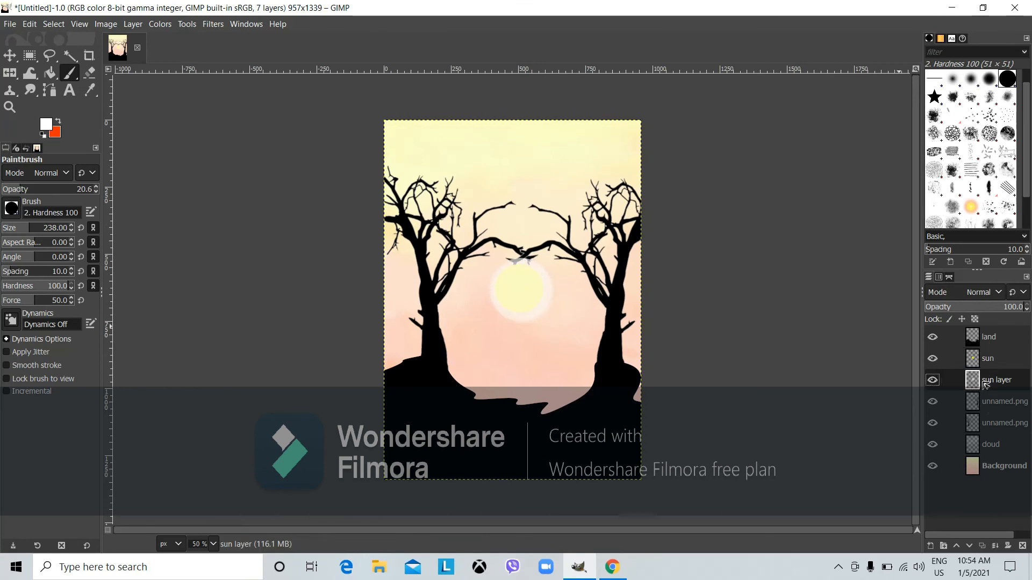
Apply Lens Blur with a radius of about 52.82 to the white glow layer
left_click(222, 23)
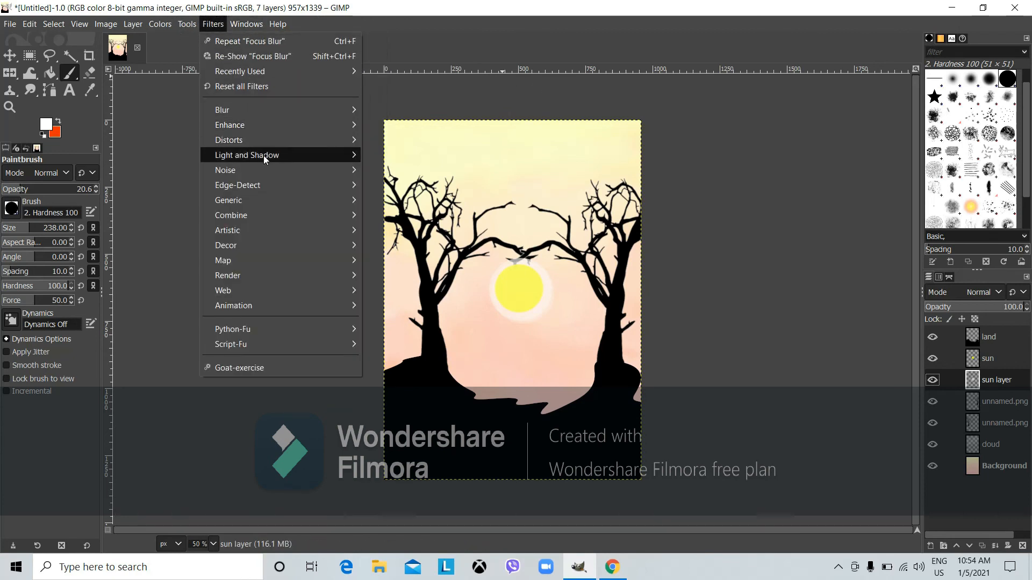
mouse_move(304, 109)
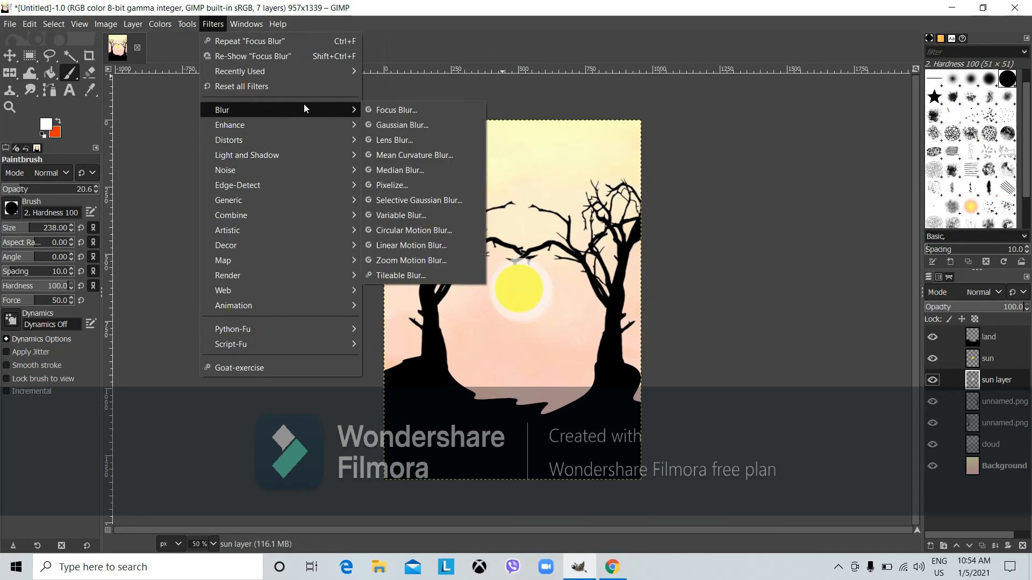
left_click(429, 139)
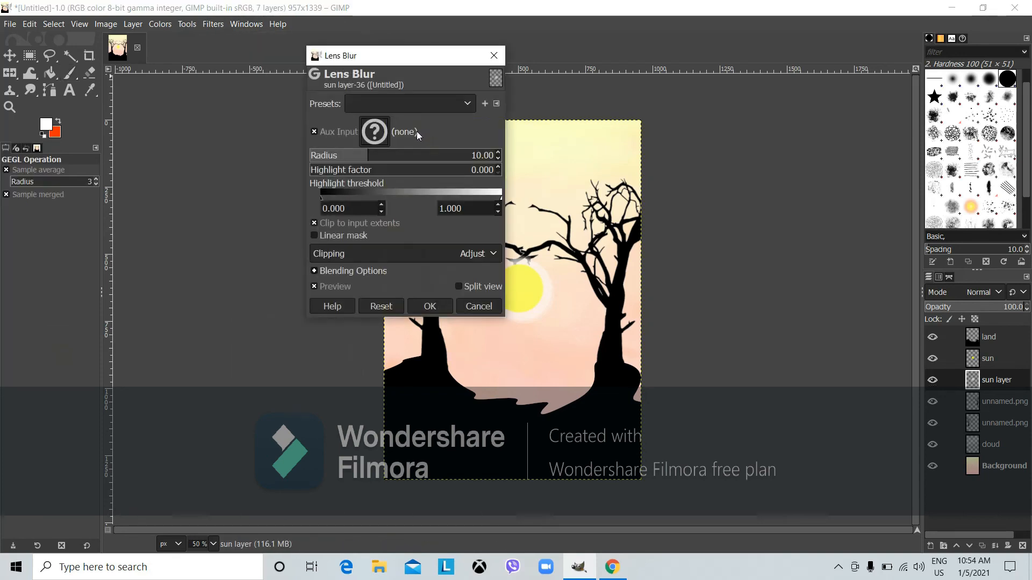
left_click_drag(360, 155, 447, 160)
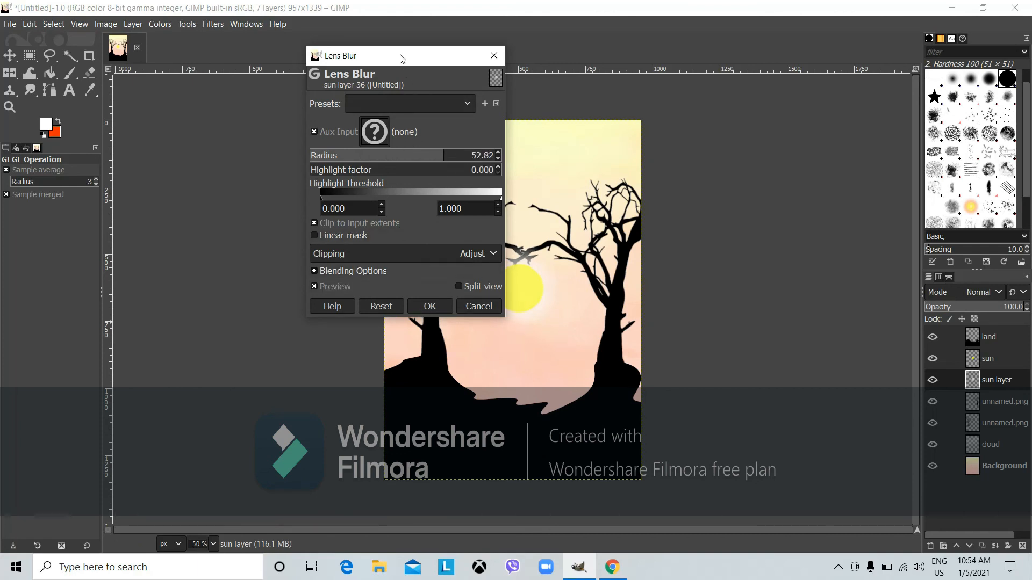
left_click_drag(398, 57, 277, 169)
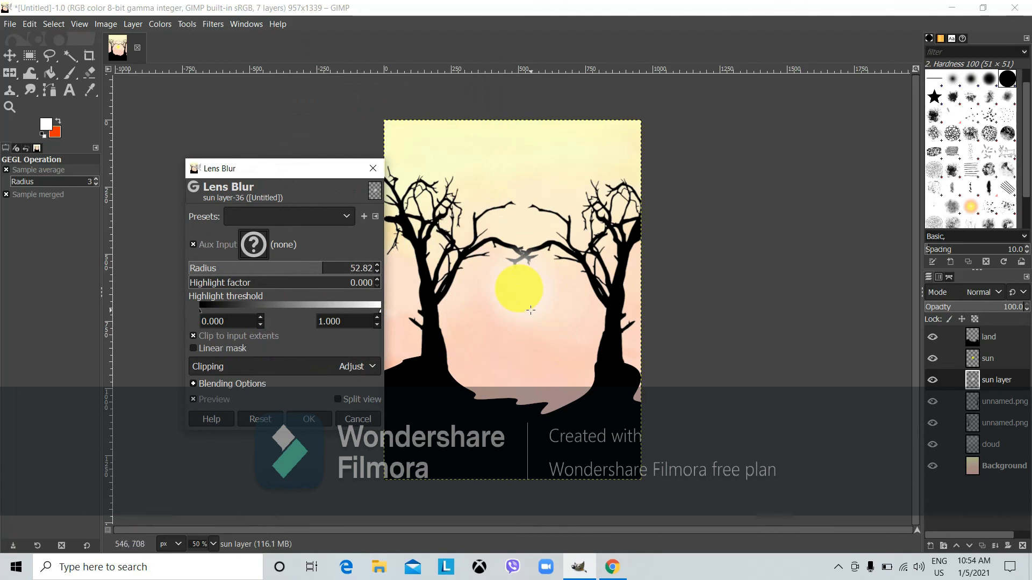
left_click(309, 419)
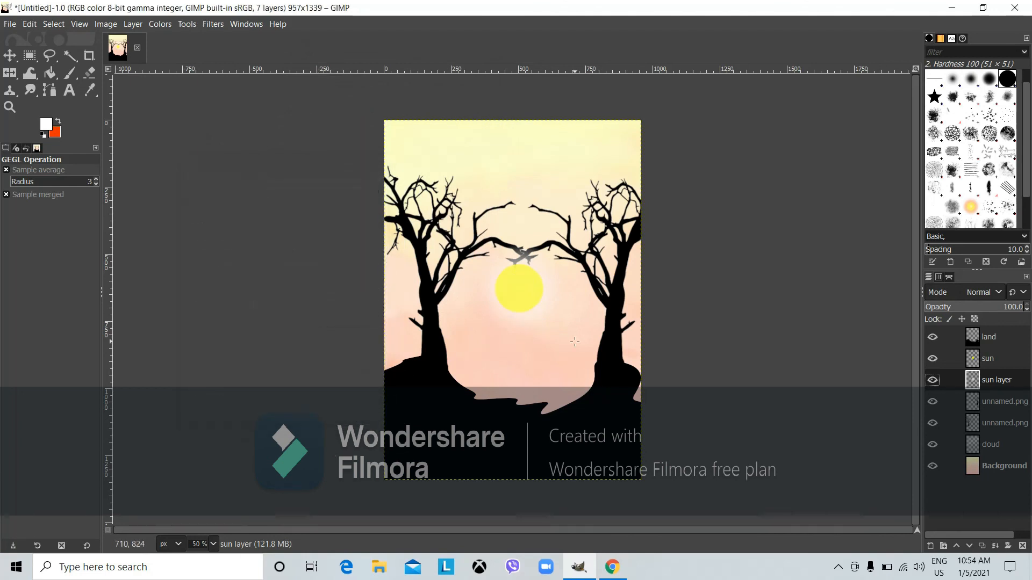
Restack both unnamed.png tree layers directly under land, then select the Background layer
left_click(971, 403)
left_click_drag(973, 404, 975, 356)
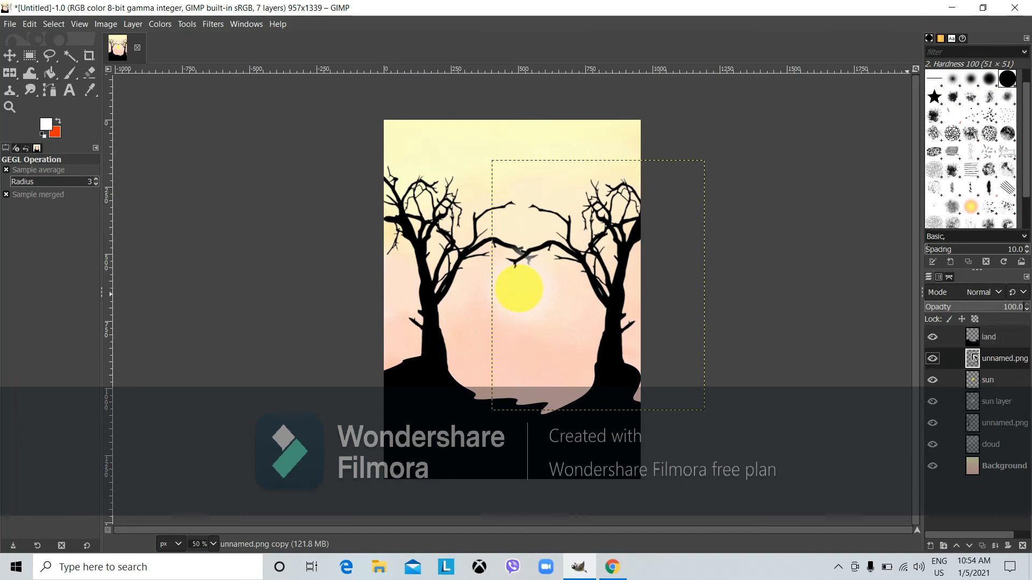
left_click_drag(974, 427, 979, 380)
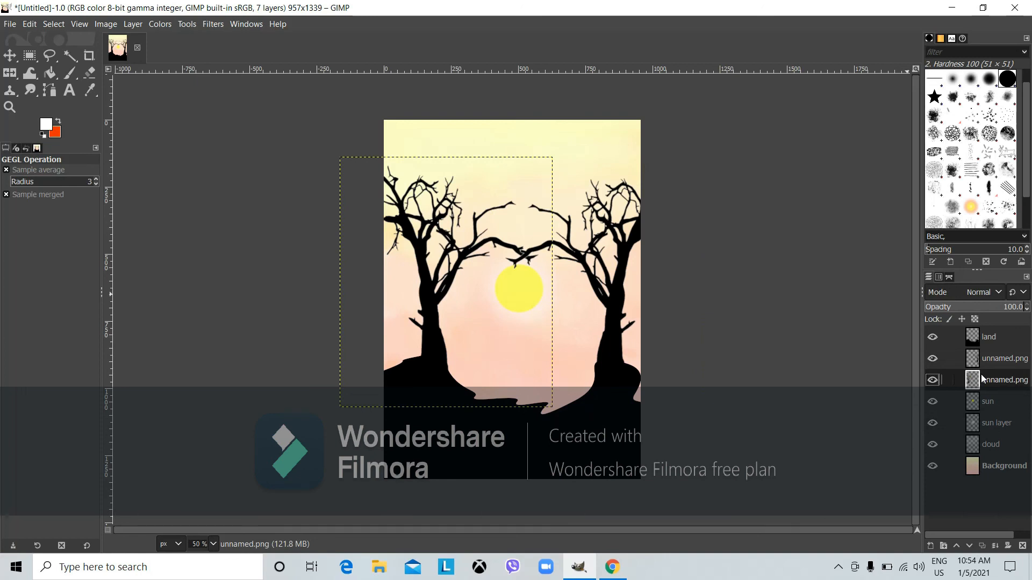
left_click(988, 469)
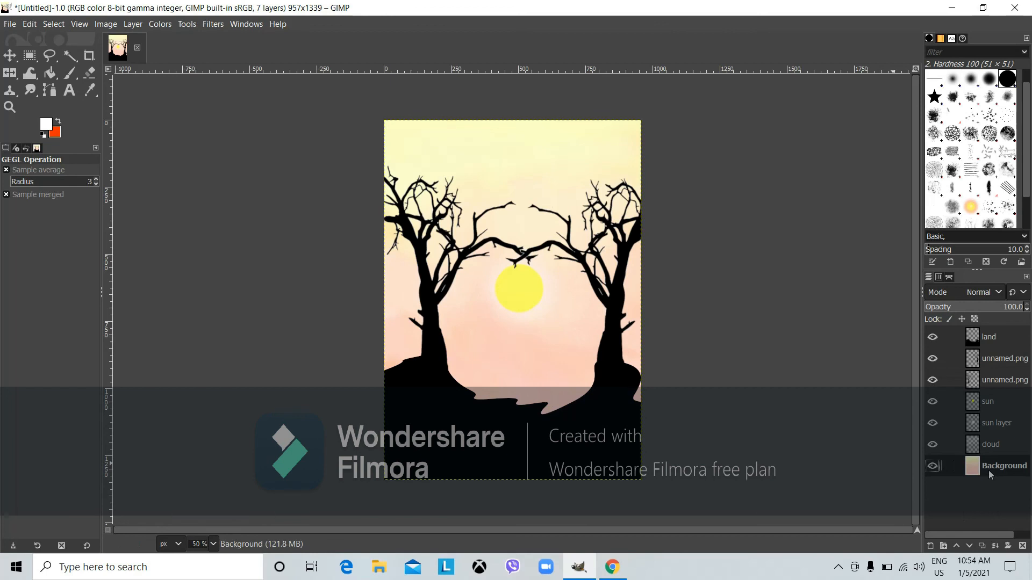